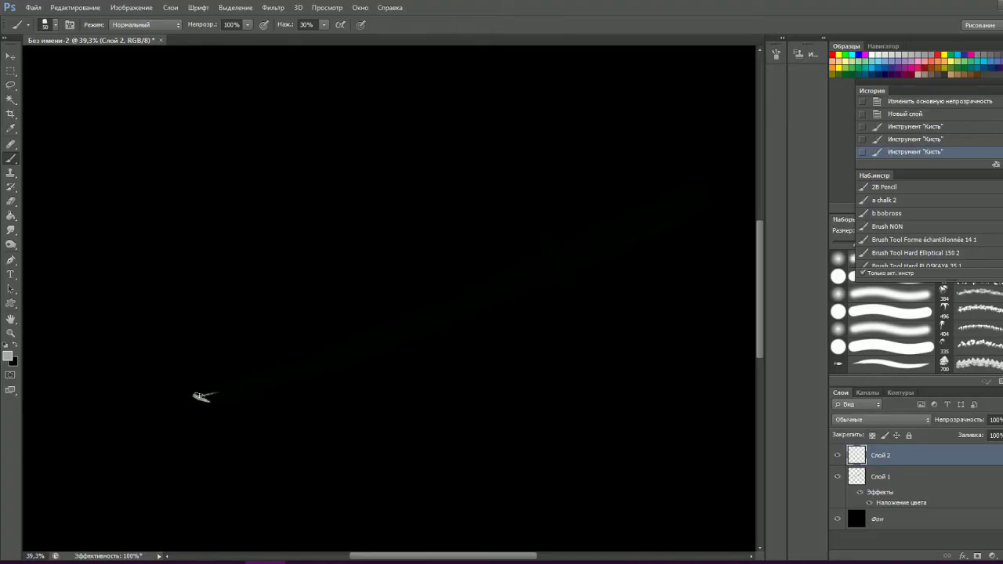
- Sketch the katana blade edge and guard in white with long diagonal brush strokes
{"action": "mouse_move", "coordinate": [197, 399]}
{"action": "left_mouse_down"}
{"action": "mouse_move", "coordinate": [405, 326]}
{"action": "mouse_move", "coordinate": [201, 398]}
{"action": "left_mouse_up"}
{"action": "mouse_move", "coordinate": [463, 313]}
{"action": "left_mouse_down"}
{"action": "mouse_move", "coordinate": [549, 268]}
{"action": "mouse_move", "coordinate": [570, 286]}
{"action": "left_mouse_up"}
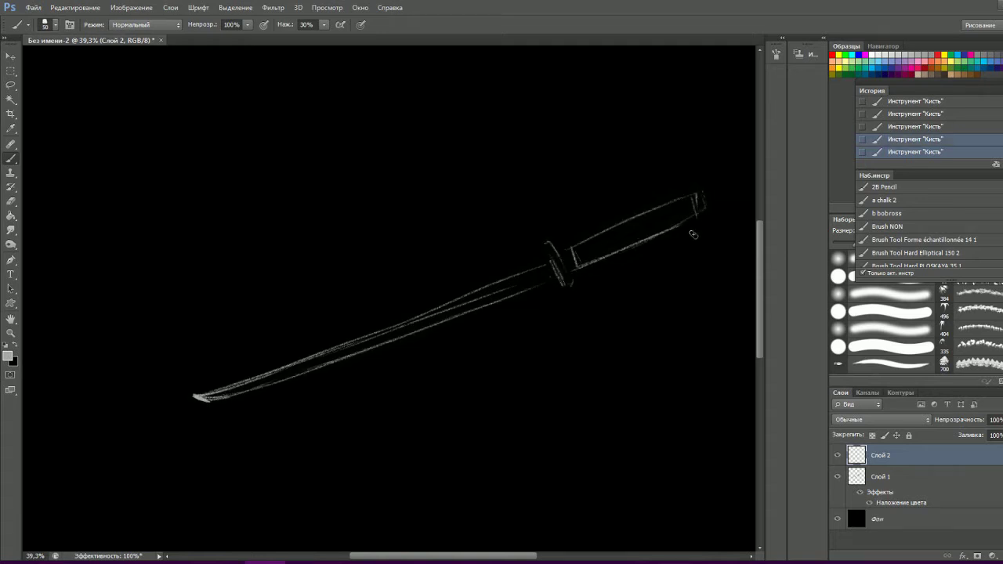
- Paint grey into the blade tip and Magic Wand select the area inside the blade outline
{"action": "scroll", "coordinate": [337, 357], "scroll_direction": "up", "scroll_amount": 2}
{"action": "left_click_drag", "start_coordinate": [221, 384], "coordinate": [329, 353]}
{"action": "key", "text": "w"}
{"action": "left_click", "coordinate": [307, 363]}
{"action": "key", "text": "ctrl+d"}
{"action": "key", "text": "b"}
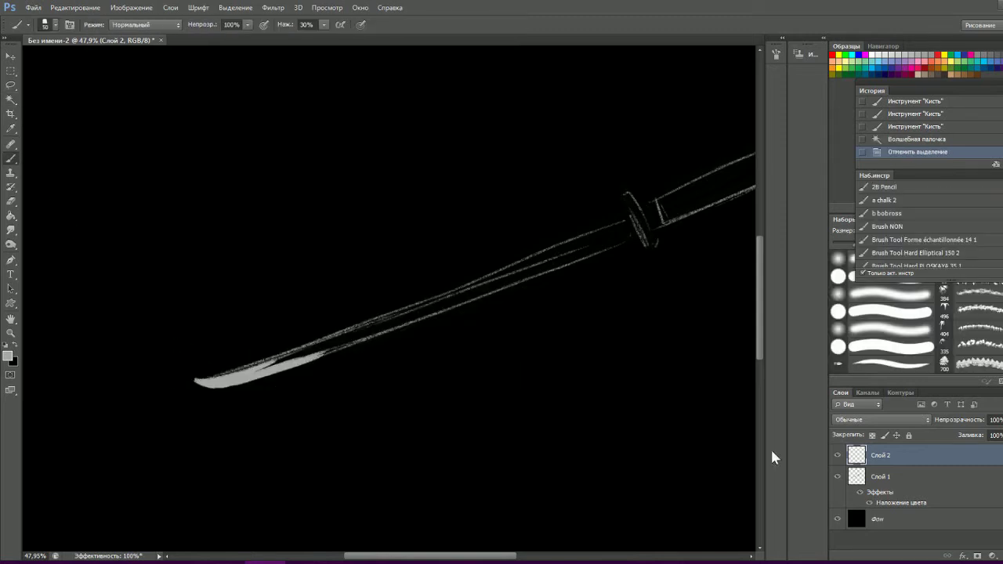
- Fill the blade with grey strokes up to the guard
{"action": "left_click_drag", "start_coordinate": [880, 476], "coordinate": [989, 555]}
{"action": "mouse_move", "coordinate": [329, 349]}
{"action": "left_mouse_down"}
{"action": "mouse_move", "coordinate": [231, 372]}
{"action": "mouse_move", "coordinate": [392, 329]}
{"action": "left_mouse_up"}
{"action": "left_click_drag", "start_coordinate": [321, 345], "coordinate": [627, 239]}
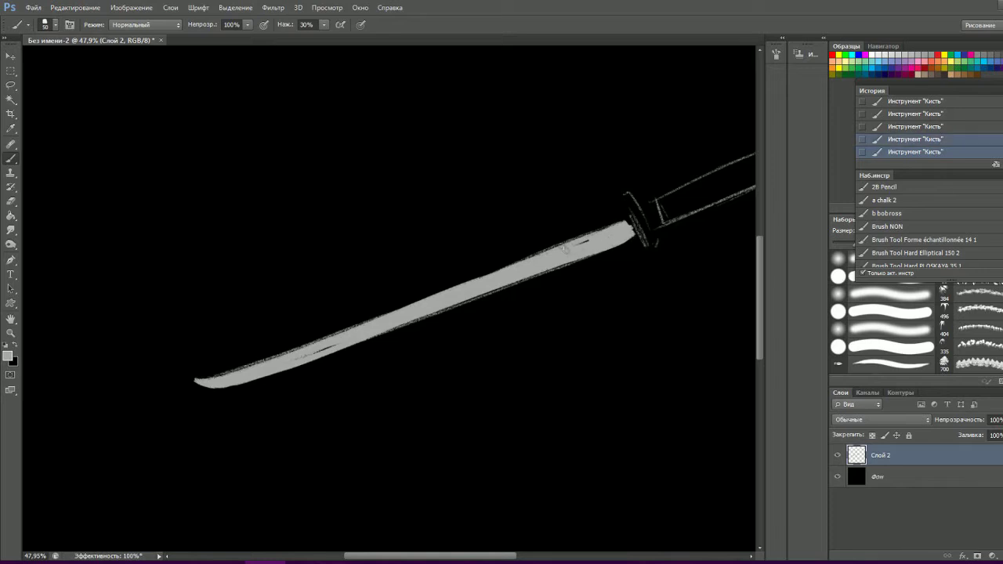
{"action": "key", "text": "ctrl+z"}
{"action": "scroll", "coordinate": [50, 407], "scroll_direction": "up", "scroll_amount": 2}
{"action": "scroll", "coordinate": [359, 337], "scroll_direction": "up", "scroll_amount": 1}
{"action": "key", "text": "ctrl+z"}
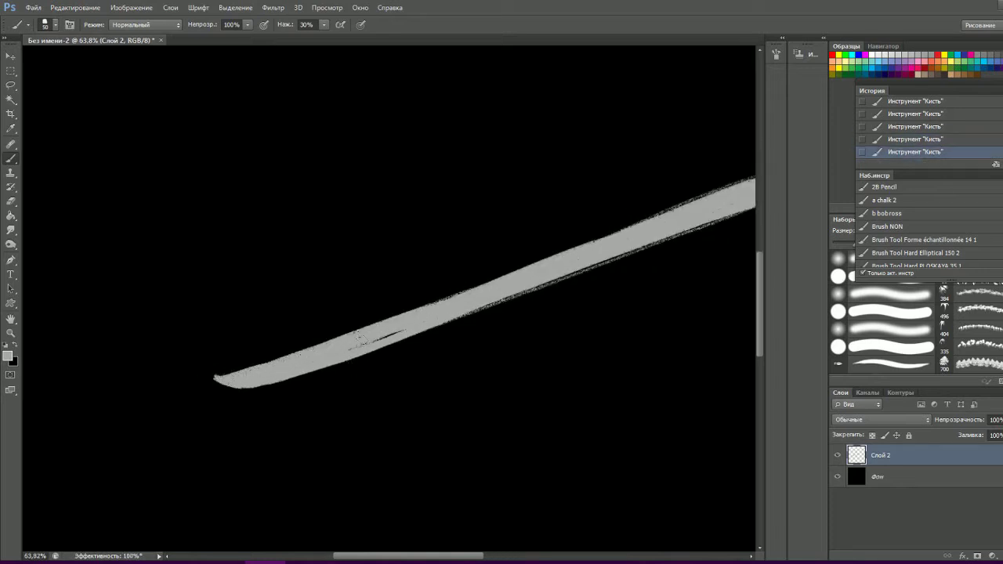
- Repaint the blade with a fresh full-length grey stroke and light grey along its upper edge
{"action": "key", "text": "w"}
{"action": "left_click", "coordinate": [98, 259]}
{"action": "key", "text": "b"}
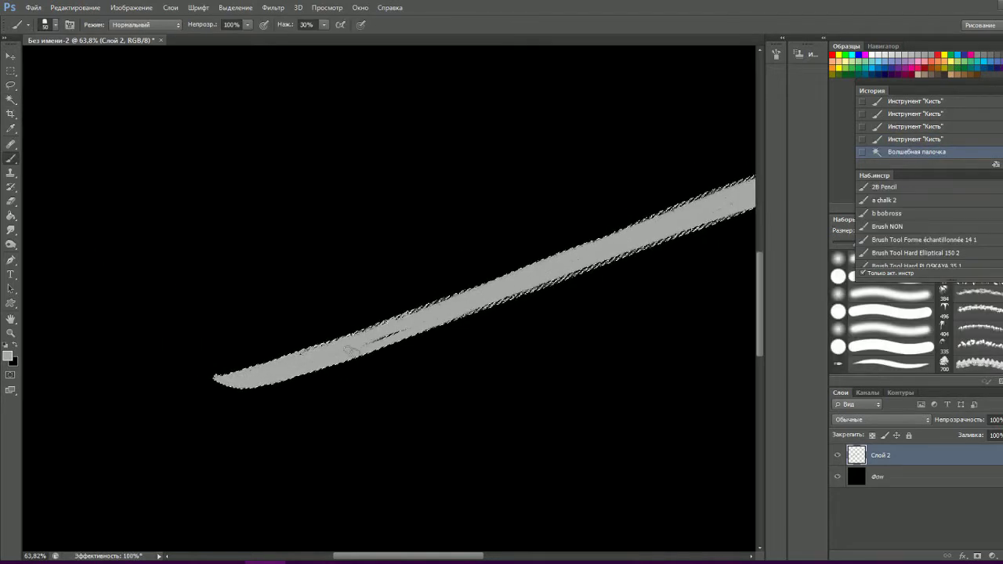
{"action": "key", "text": "ctrl+d"}
{"action": "left_click_drag", "start_coordinate": [717, 251], "coordinate": [188, 442]}
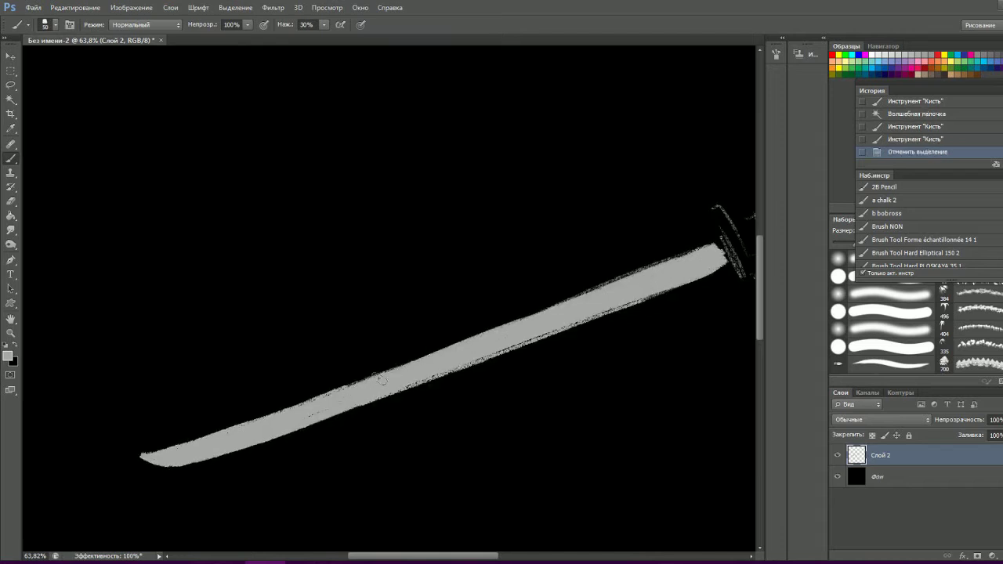
{"action": "left_click_drag", "start_coordinate": [658, 293], "coordinate": [725, 249]}
- Paint inside the Magic Wand-selected blade, then smooth and erase its ragged edges
{"action": "key", "text": "w"}
{"action": "left_click", "coordinate": [639, 304]}
{"action": "left_click_drag", "start_coordinate": [239, 407], "coordinate": [616, 264]}
{"action": "key", "text": "ctrl+d"}
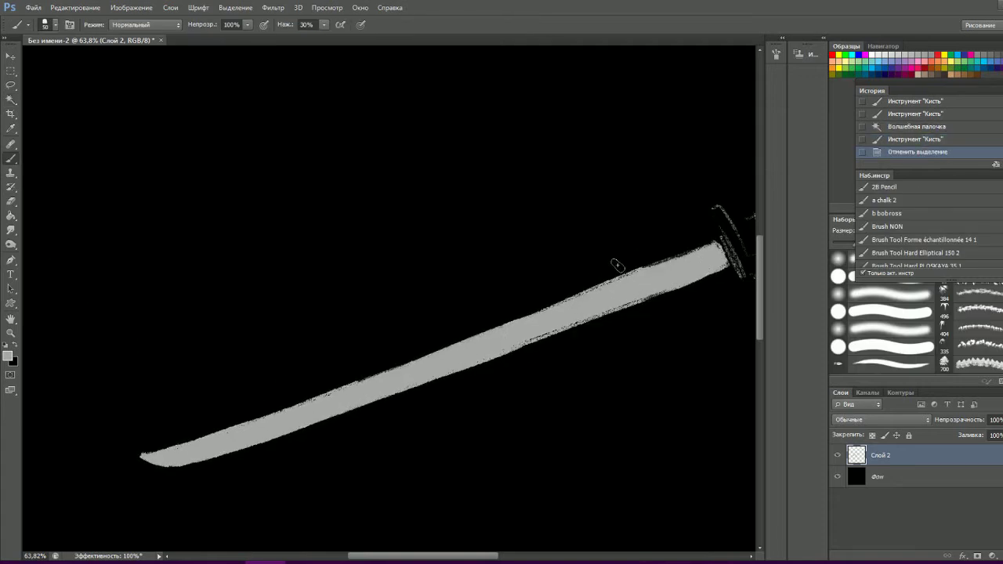
{"action": "left_click", "coordinate": [901, 139]}
{"action": "key", "text": "ctrl+d"}
{"action": "left_click_drag", "start_coordinate": [313, 423], "coordinate": [680, 237]}
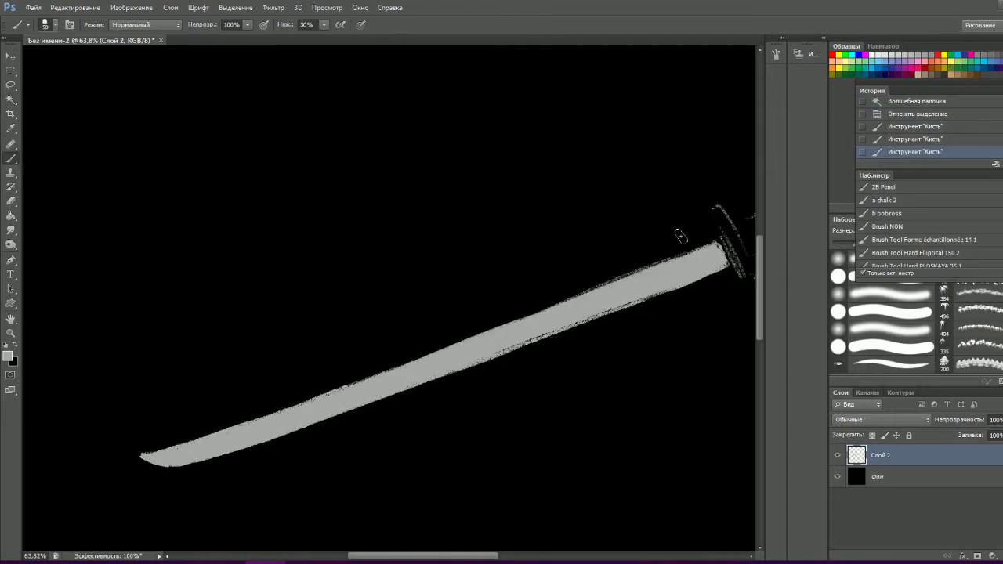
{"action": "mouse_move", "coordinate": [527, 302]}
{"action": "left_mouse_down"}
{"action": "mouse_move", "coordinate": [587, 280]}
{"action": "mouse_move", "coordinate": [571, 275]}
{"action": "mouse_move", "coordinate": [675, 295]}
{"action": "left_mouse_up"}
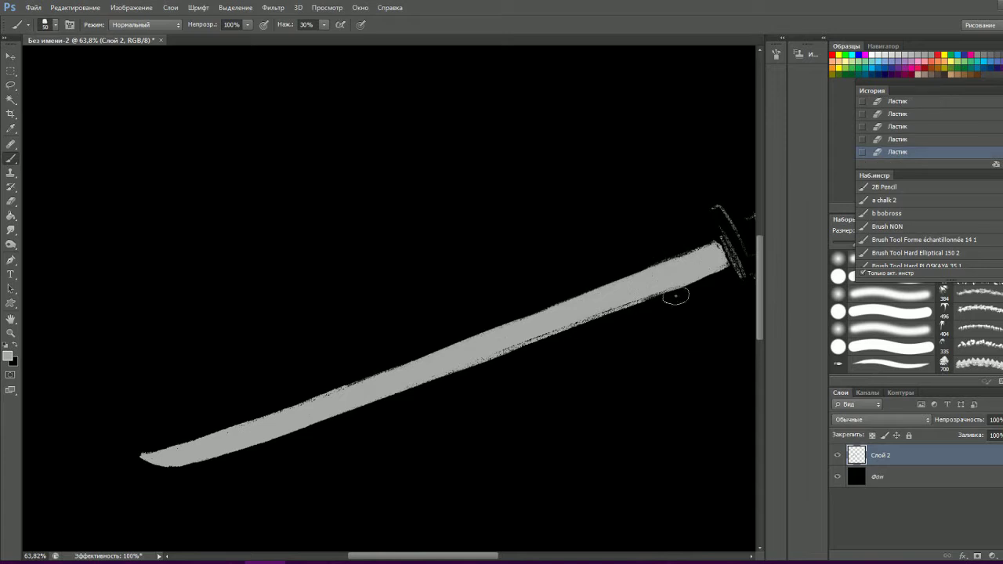
- Paint lighter grey highlight bands along the blade's lower edge
{"action": "left_click", "coordinate": [11, 99]}
{"action": "left_click", "coordinate": [8, 356]}
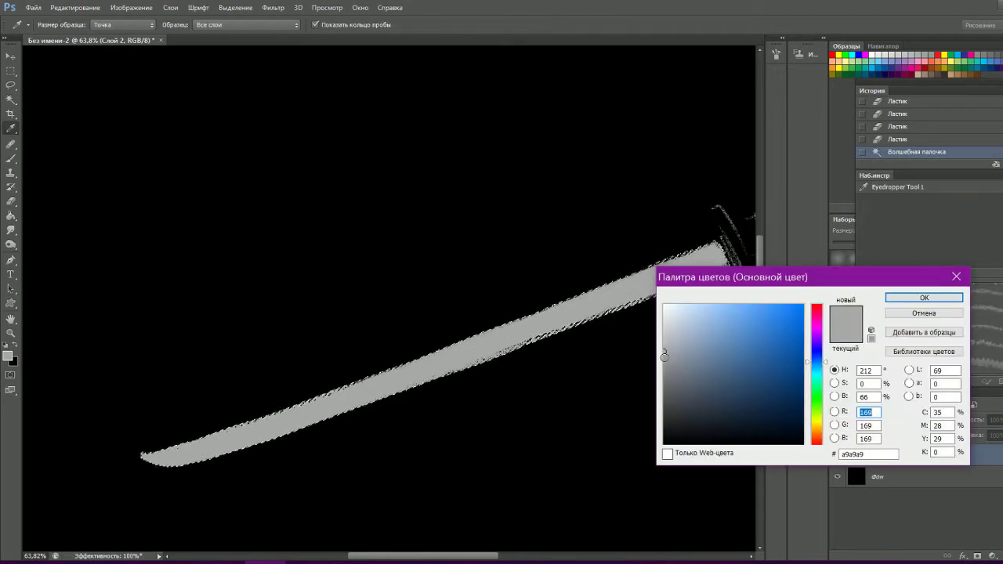
{"action": "left_click", "coordinate": [906, 296]}
{"action": "key", "text": "b"}
{"action": "left_click_drag", "start_coordinate": [376, 392], "coordinate": [259, 434]}
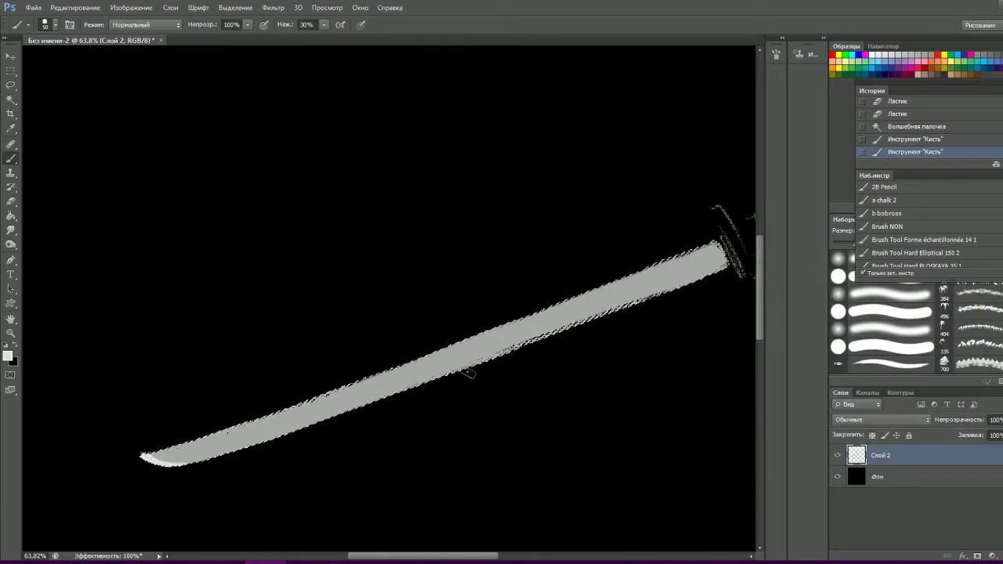
{"action": "left_click_drag", "start_coordinate": [329, 407], "coordinate": [196, 455]}
{"action": "left_click_drag", "start_coordinate": [173, 458], "coordinate": [232, 453]}
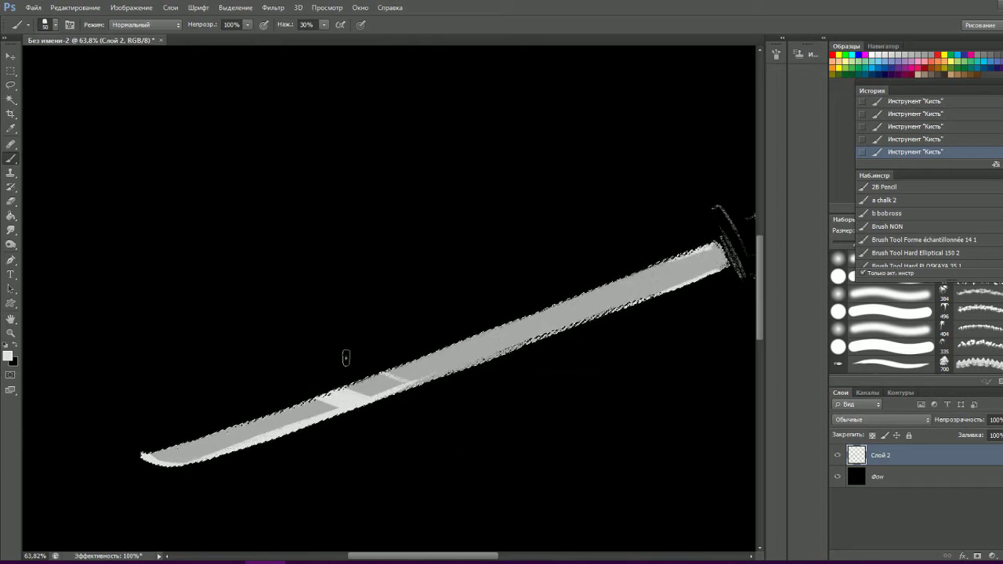
- Try faint pinkish strokes on the blade, undoing the broad ones
{"action": "left_click", "coordinate": [9, 356]}
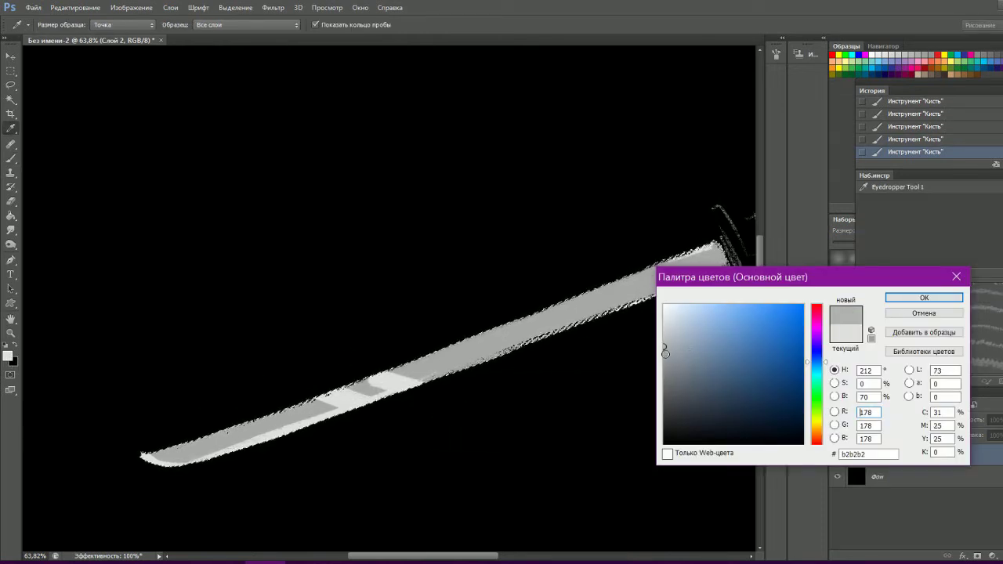
{"action": "left_click", "coordinate": [816, 305]}
{"action": "left_click_drag", "start_coordinate": [665, 352], "coordinate": [685, 352]}
{"action": "left_click", "coordinate": [924, 298]}
{"action": "left_click_drag", "start_coordinate": [678, 262], "coordinate": [712, 254]}
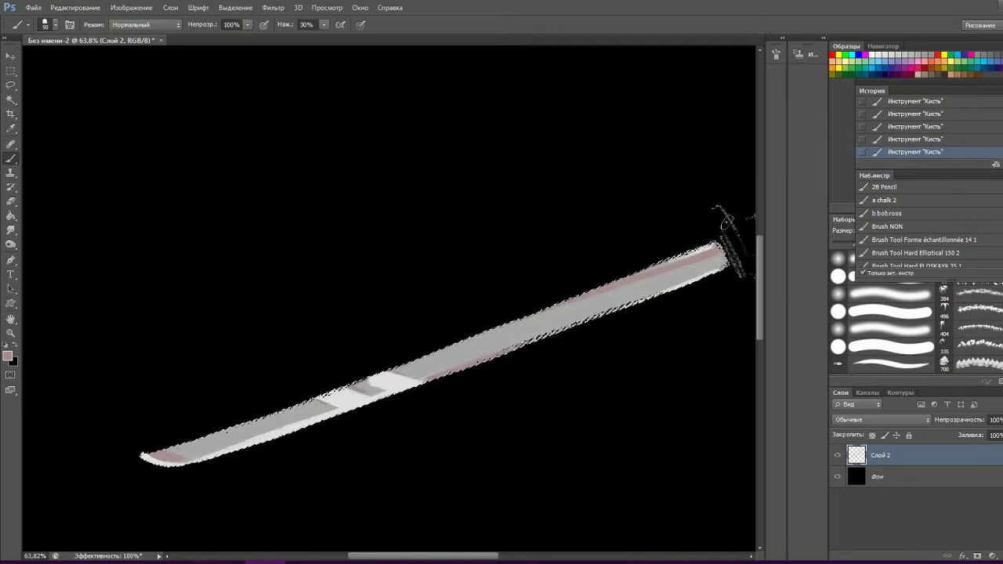
{"action": "key", "text": "ctrl+alt+z"}
{"action": "key", "text": "ctrl+alt+z"}
{"action": "left_click_drag", "start_coordinate": [399, 365], "coordinate": [469, 353]}
- Paint a lavender-grey stroke on the blade near the hilt
{"action": "left_click", "coordinate": [9, 357]}
{"action": "left_click", "coordinate": [817, 360]}
{"action": "left_click", "coordinate": [909, 296]}
{"action": "left_click", "coordinate": [9, 357]}
{"action": "left_click", "coordinate": [889, 298]}
{"action": "left_click_drag", "start_coordinate": [681, 262], "coordinate": [715, 251]}
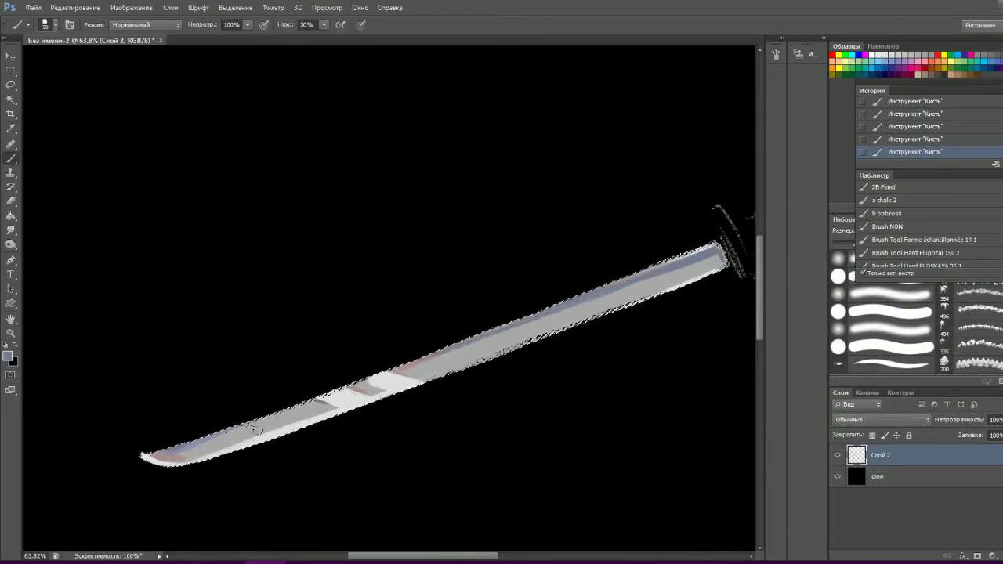
- Pick a different shade and paint a grey stroke along the blade
{"action": "left_click", "coordinate": [9, 356]}
{"action": "left_click", "coordinate": [813, 329]}
{"action": "left_click", "coordinate": [955, 295]}
{"action": "key", "text": "ctrl+z"}
{"action": "left_click_drag", "start_coordinate": [321, 403], "coordinate": [374, 388]}
- Set a near-white paint colour and clear the selection
{"action": "left_click", "coordinate": [9, 356]}
{"action": "left_click", "coordinate": [689, 301]}
{"action": "key", "text": "Return"}
{"action": "key", "text": "ctrl+d"}
{"action": "scroll", "coordinate": [566, 436], "scroll_direction": "down", "scroll_amount": 3}
{"action": "scroll", "coordinate": [563, 478], "scroll_direction": "up", "scroll_amount": 4}
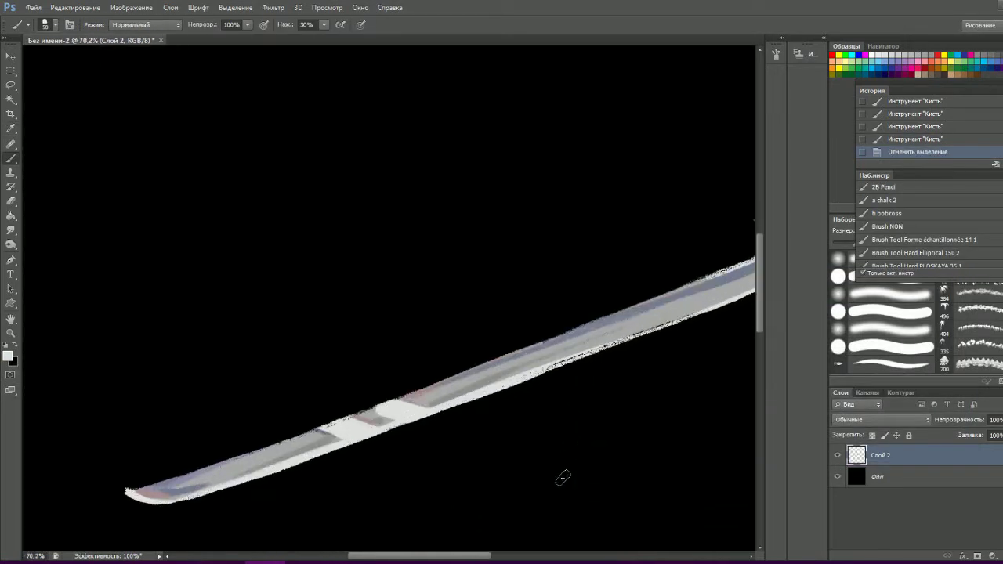
- Magic Wand select three blade regions and paint white highlights near the tip and guard
{"action": "key", "text": "w"}
{"action": "left_click", "coordinate": [249, 497]}
{"action": "left_click", "coordinate": [439, 407]}
{"action": "left_click", "coordinate": [549, 353]}
{"action": "key", "text": "b"}
{"action": "left_click_drag", "start_coordinate": [267, 474], "coordinate": [145, 492]}
{"action": "left_click_drag", "start_coordinate": [149, 494], "coordinate": [192, 487]}
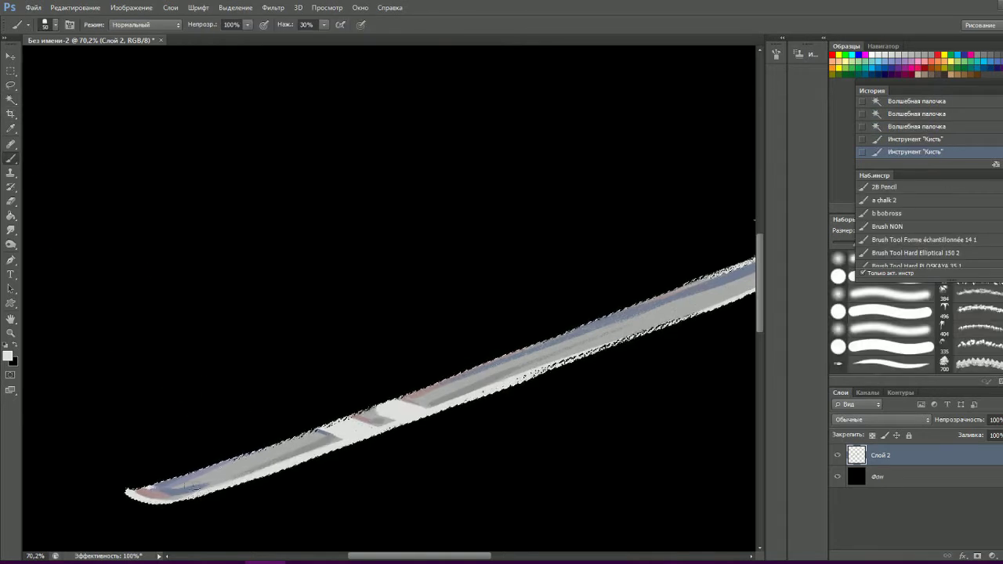
{"action": "key", "text": "ctrl+z"}
{"action": "left_click_drag", "start_coordinate": [578, 291], "coordinate": [488, 308]}
{"action": "mouse_move", "coordinate": [672, 292]}
{"action": "left_mouse_down"}
{"action": "mouse_move", "coordinate": [596, 313]}
{"action": "mouse_move", "coordinate": [673, 290]}
{"action": "mouse_move", "coordinate": [612, 317]}
{"action": "mouse_move", "coordinate": [674, 301]}
{"action": "left_mouse_up"}
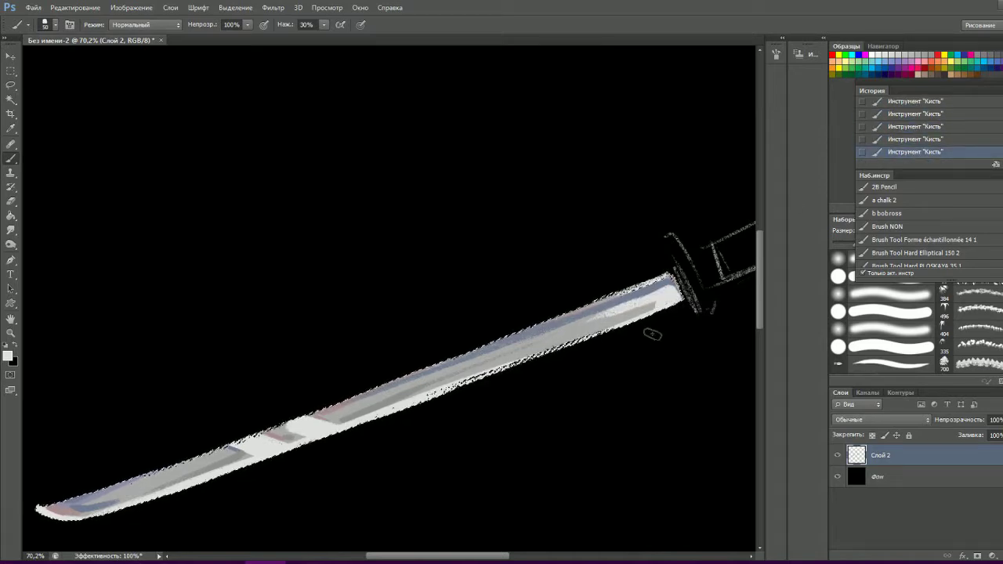
- Paint light-blue accents along the blade, then clear the selection
{"action": "scroll", "coordinate": [408, 295], "scroll_direction": "down", "scroll_amount": 2}
{"action": "scroll", "coordinate": [398, 365], "scroll_direction": "up", "scroll_amount": 1}
{"action": "key", "text": "i"}
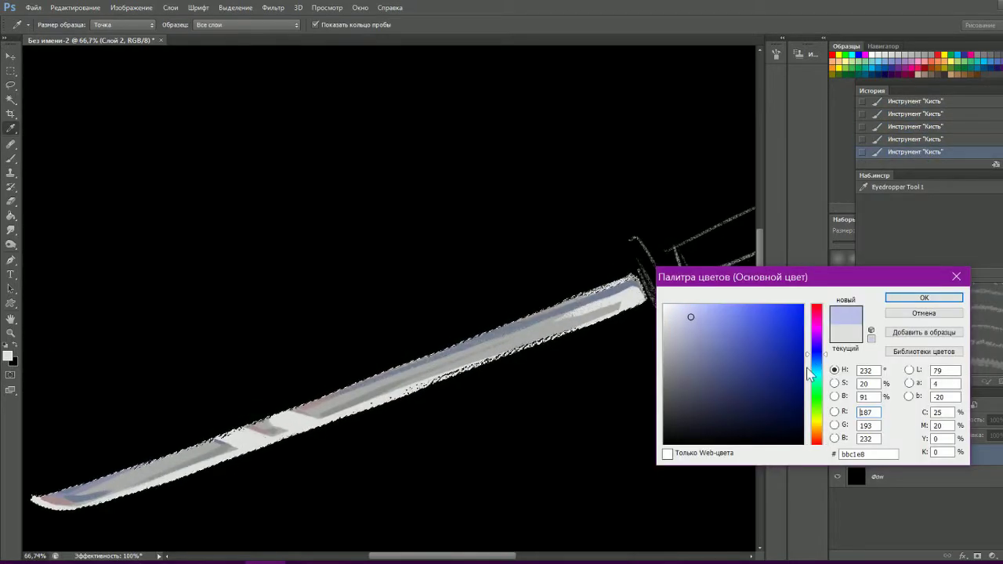
{"action": "left_click", "coordinate": [809, 378]}
{"action": "key", "text": "Return"}
{"action": "key", "text": "b"}
{"action": "left_click_drag", "start_coordinate": [296, 406], "coordinate": [251, 430]}
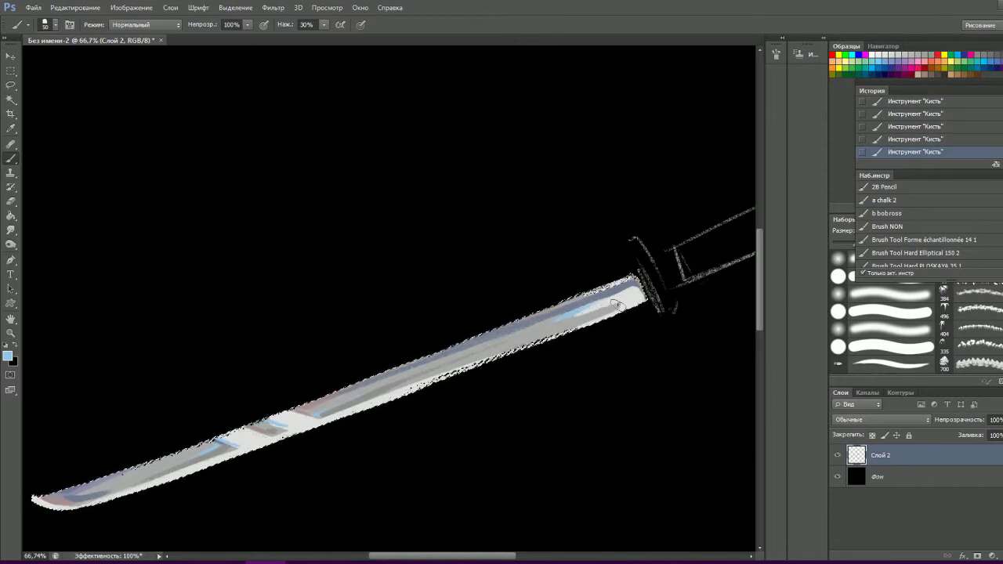
{"action": "key", "text": "ctrl+d"}
{"action": "scroll", "coordinate": [456, 291], "scroll_direction": "down", "scroll_amount": 3}
{"action": "scroll", "coordinate": [413, 301], "scroll_direction": "up", "scroll_amount": 5}
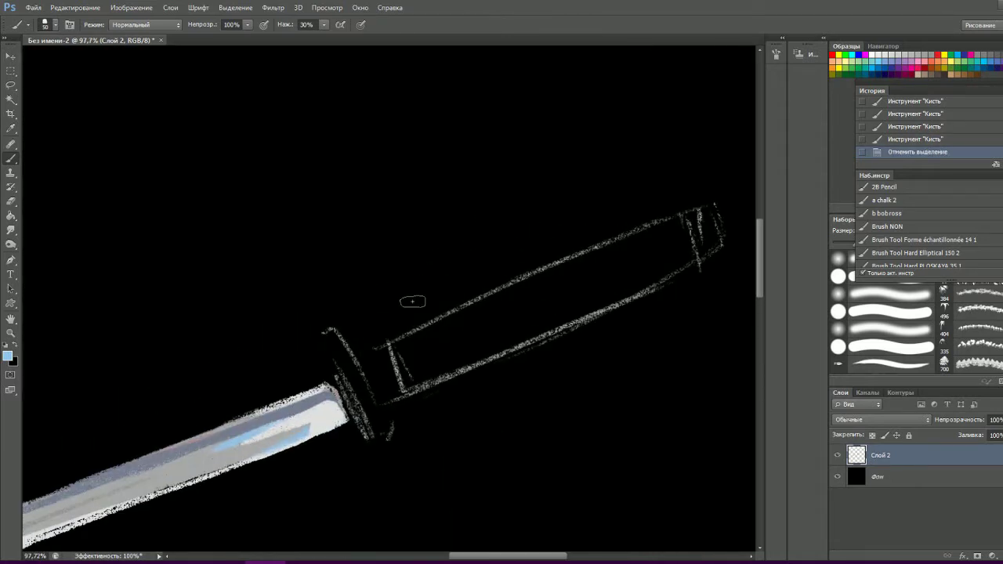
- On a new layer, paint the blade collar beside the guard orange
{"action": "left_click", "coordinate": [8, 357]}
{"action": "left_click", "coordinate": [810, 439]}
{"action": "left_click", "coordinate": [890, 295]}
{"action": "key", "text": "ctrl+shift+alt+n"}
{"action": "left_click_drag", "start_coordinate": [337, 386], "coordinate": [349, 408]}
{"action": "left_click_drag", "start_coordinate": [341, 387], "coordinate": [337, 405]}
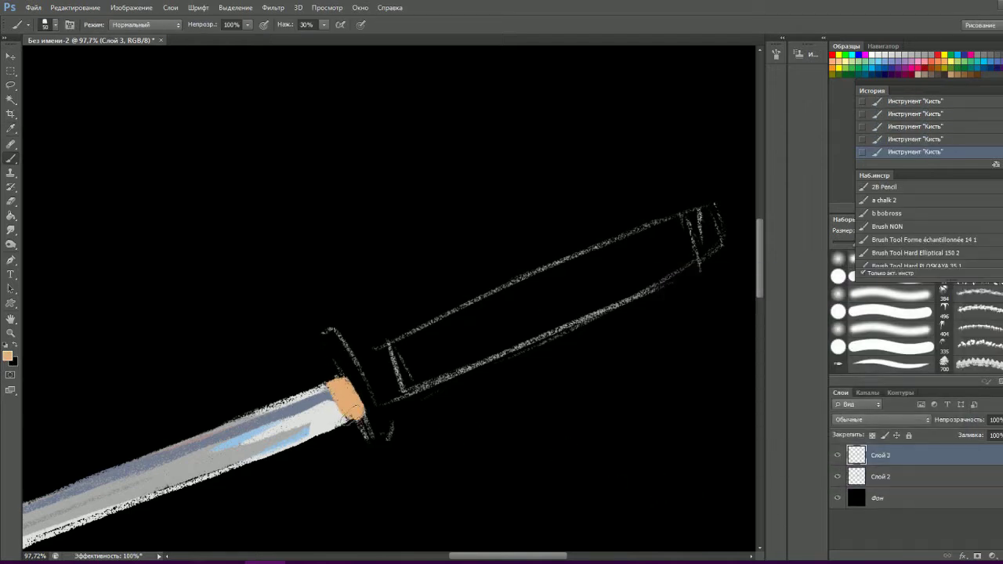
- Try brown shading on the collar, then repaint it a lighter orange
{"action": "left_click", "coordinate": [8, 357]}
{"action": "left_click", "coordinate": [735, 330]}
{"action": "key", "text": "Return"}
{"action": "mouse_move", "coordinate": [337, 383]}
{"action": "left_mouse_down"}
{"action": "mouse_move", "coordinate": [356, 419]}
{"action": "mouse_move", "coordinate": [369, 380]}
{"action": "left_mouse_up"}
{"action": "key", "text": "ctrl+alt+z"}
{"action": "left_click", "coordinate": [8, 357]}
{"action": "key", "text": "Return"}
{"action": "left_click_drag", "start_coordinate": [356, 416], "coordinate": [375, 411]}
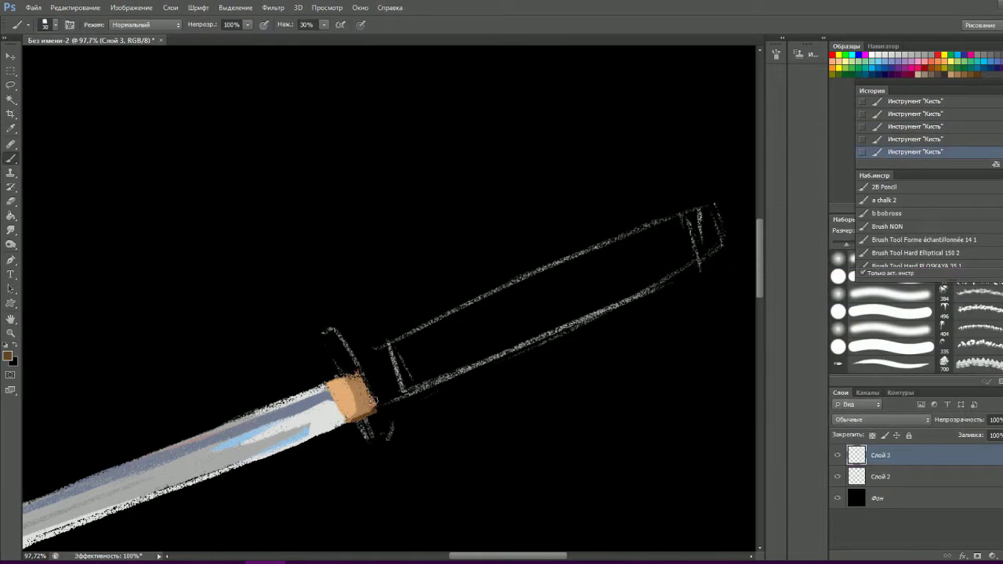
- Paint redder strokes on the collar and a stroke down the sword guard
{"action": "scroll", "coordinate": [506, 373], "scroll_direction": "up", "scroll_amount": 1}
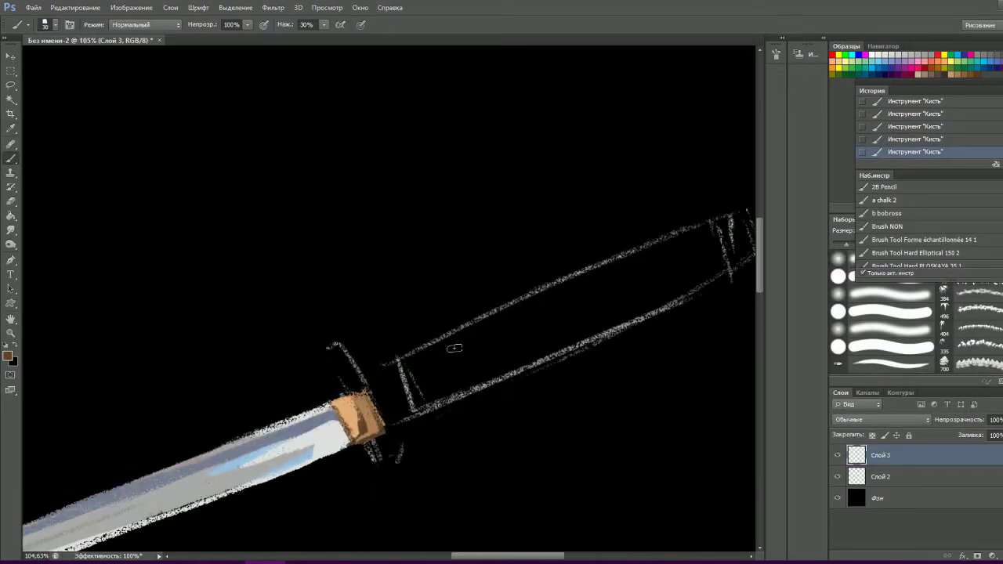
{"action": "left_click", "coordinate": [8, 356]}
{"action": "left_click", "coordinate": [812, 423]}
{"action": "left_click", "coordinate": [911, 297]}
{"action": "left_click_drag", "start_coordinate": [369, 340], "coordinate": [382, 365]}
{"action": "left_click_drag", "start_coordinate": [384, 361], "coordinate": [427, 446]}
{"action": "key", "text": "ctrl+z"}
{"action": "left_click_drag", "start_coordinate": [381, 366], "coordinate": [421, 449]}
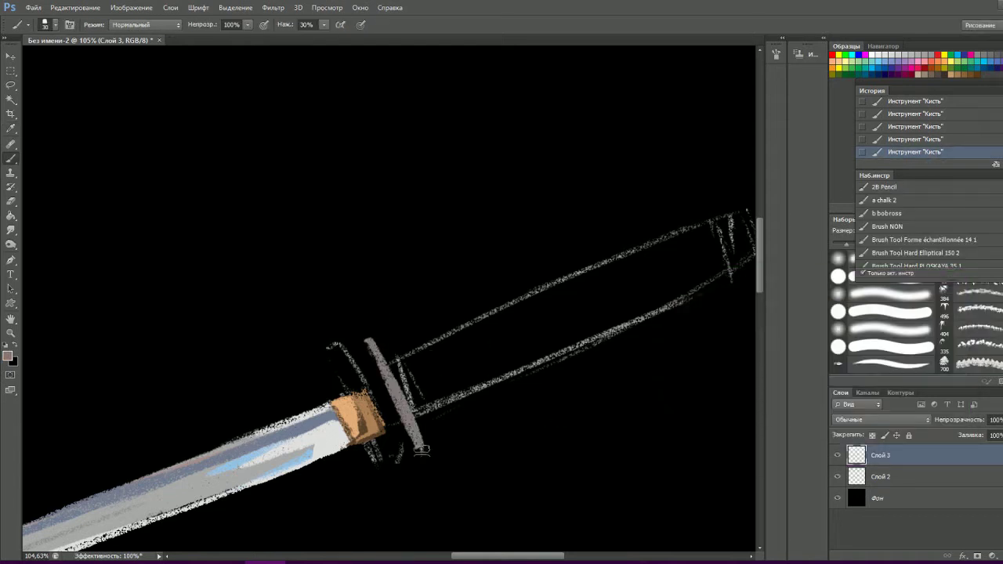
- Undo the darker guard strokes and erase the stray marks around the guard
{"action": "left_click", "coordinate": [8, 356]}
{"action": "left_click", "coordinate": [682, 438]}
{"action": "left_click", "coordinate": [909, 295]}
{"action": "key", "text": "alt+bracketleft"}
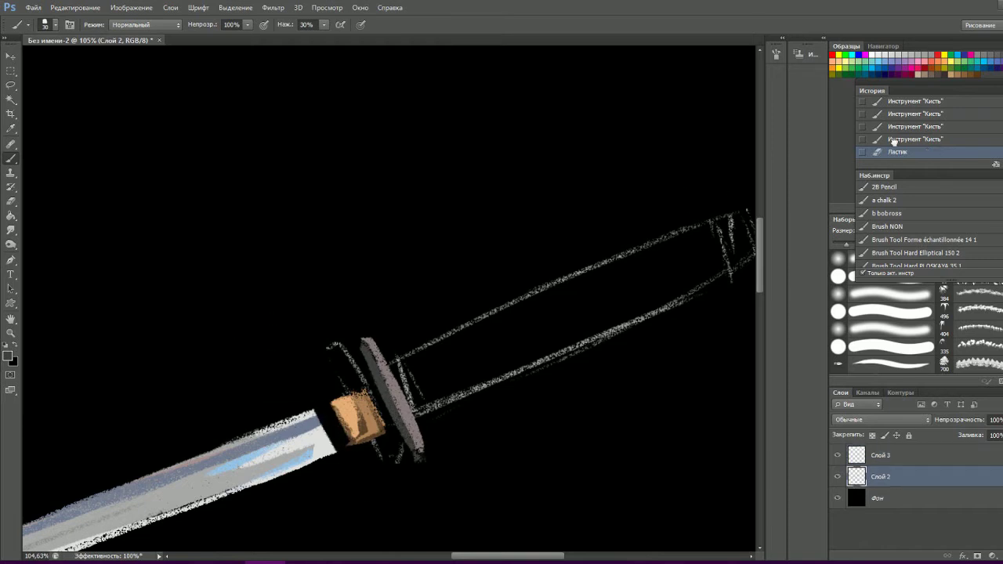
{"action": "key", "text": "ctrl+z"}
{"action": "left_click_drag", "start_coordinate": [359, 376], "coordinate": [454, 402]}
{"action": "key", "text": "alt+bracketright"}
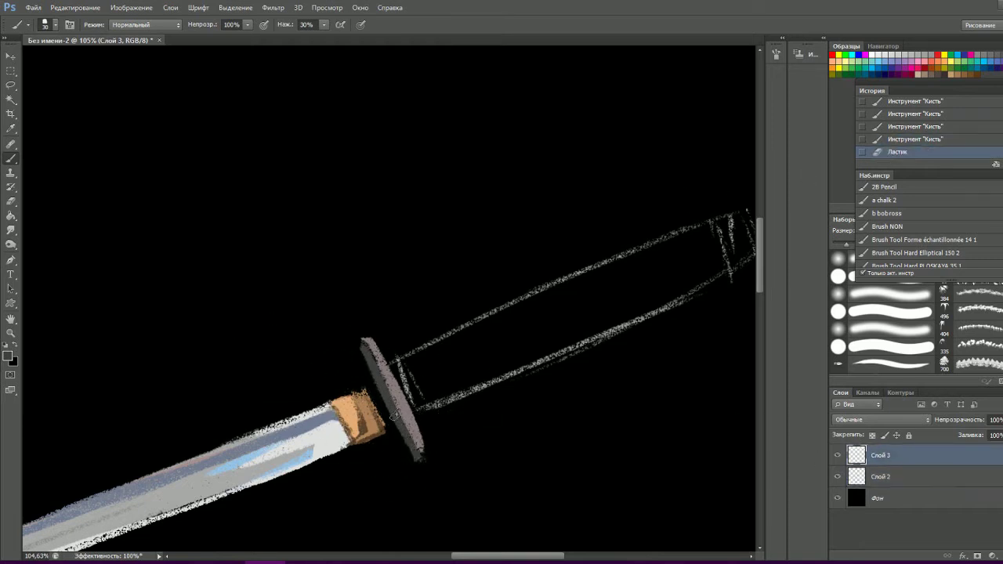
- Touch up the gold habaki with tan paint
{"action": "left_click", "coordinate": [8, 356]}
{"action": "left_click", "coordinate": [917, 296]}
{"action": "left_click_drag", "start_coordinate": [419, 443], "coordinate": [427, 462]}
{"action": "left_click", "coordinate": [8, 357]}
- Choose a dark red paint colour and test it beside the guard
{"action": "left_click", "coordinate": [917, 295]}
{"action": "left_click", "coordinate": [8, 356]}
{"action": "mouse_move", "coordinate": [707, 347]}
{"action": "left_mouse_down"}
{"action": "mouse_move", "coordinate": [788, 387]}
{"action": "mouse_move", "coordinate": [801, 380]}
{"action": "left_mouse_up"}
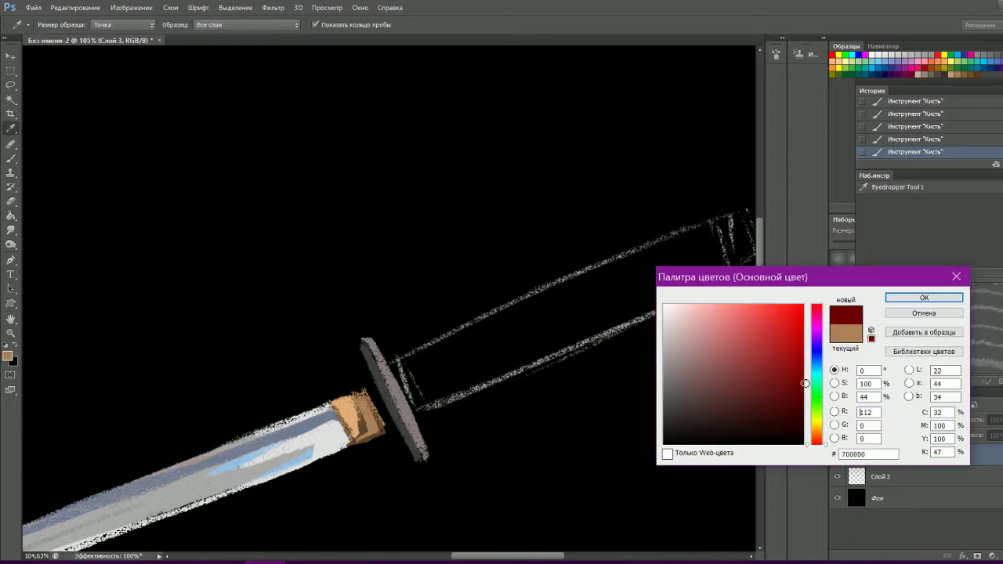
{"action": "left_click", "coordinate": [914, 298]}
{"action": "left_click_drag", "start_coordinate": [414, 362], "coordinate": [417, 385]}
{"action": "scroll", "coordinate": [443, 134], "scroll_direction": "down", "scroll_amount": 2}
- On a new layer, fill the handle and its lower edge with dark red
{"action": "left_click", "coordinate": [8, 356]}
{"action": "key", "text": "Escape"}
{"action": "key", "text": "ctrl+shift+alt+n"}
{"action": "left_click", "coordinate": [8, 356]}
{"action": "left_click", "coordinate": [768, 381]}
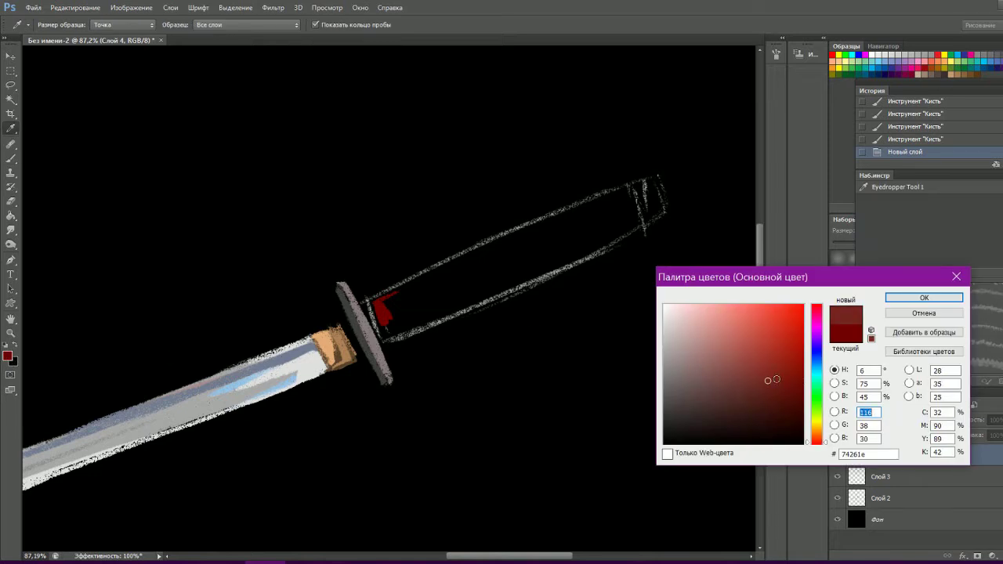
{"action": "left_click", "coordinate": [924, 297]}
{"action": "key", "text": "b"}
{"action": "mouse_move", "coordinate": [378, 325]}
{"action": "left_mouse_down"}
{"action": "mouse_move", "coordinate": [530, 256]}
{"action": "mouse_move", "coordinate": [533, 243]}
{"action": "left_mouse_up"}
{"action": "left_click_drag", "start_coordinate": [401, 334], "coordinate": [377, 322]}
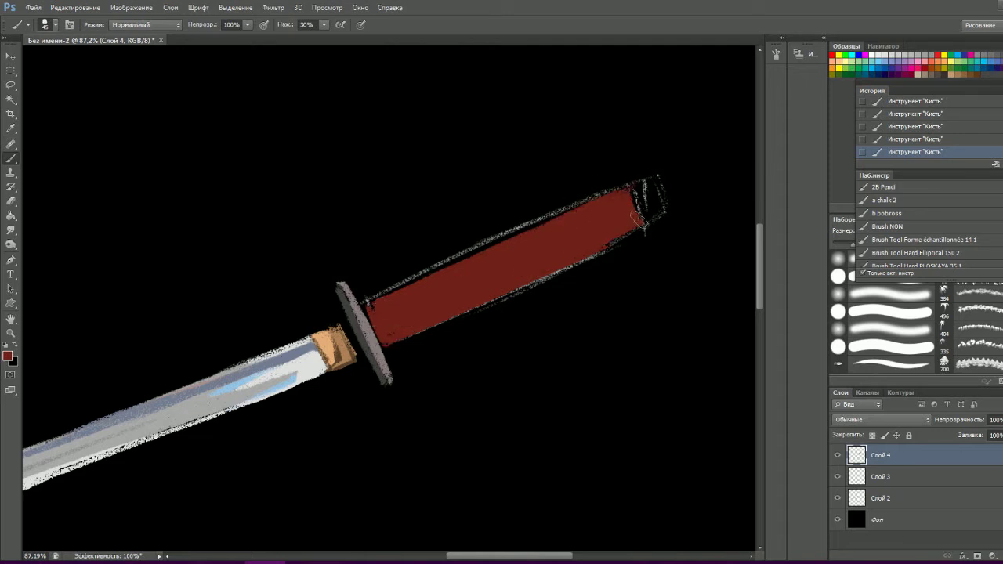
- Erase the white sketch lines around the handle on Слой 2
{"action": "left_click", "coordinate": [889, 479]}
{"action": "left_click", "coordinate": [877, 499]}
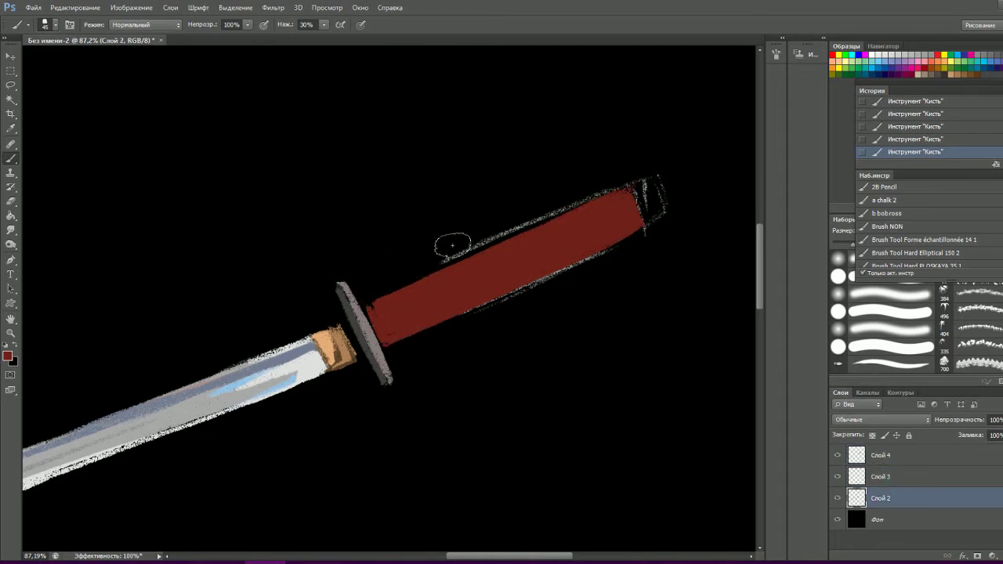
{"action": "left_click_drag", "start_coordinate": [427, 265], "coordinate": [611, 279]}
{"action": "left_click", "coordinate": [886, 463]}
- Paint a grey cap at the handle's end on the handle layer
{"action": "left_click", "coordinate": [7, 356]}
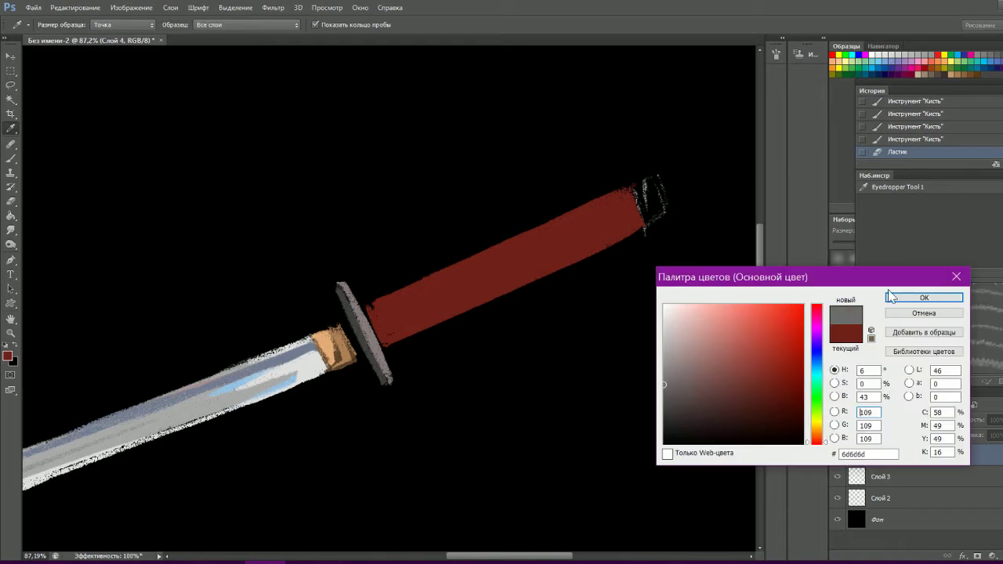
{"action": "left_click", "coordinate": [907, 297]}
{"action": "left_click_drag", "start_coordinate": [642, 200], "coordinate": [650, 182]}
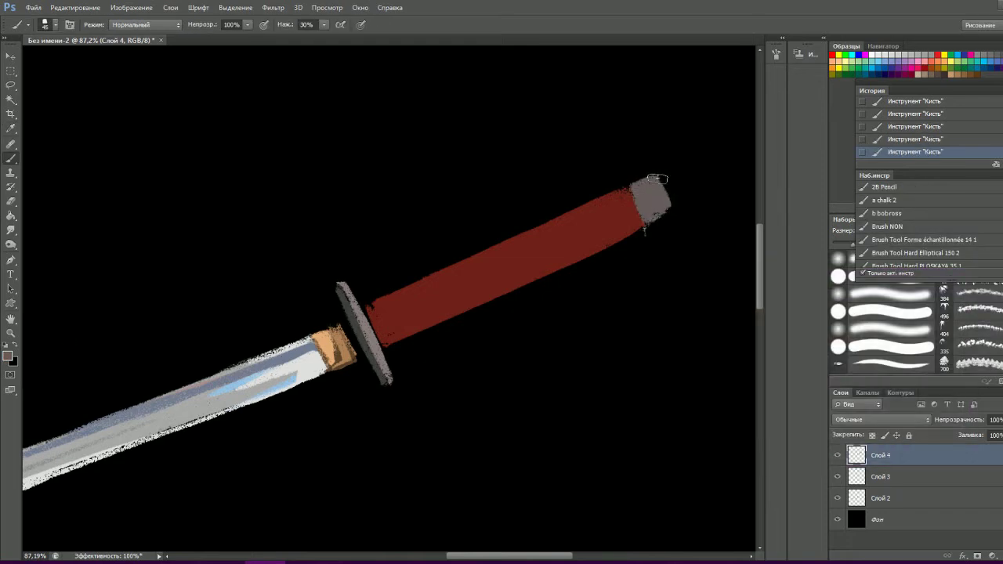
{"action": "scroll", "coordinate": [632, 188], "scroll_direction": "down", "scroll_amount": 3}
{"action": "scroll", "coordinate": [600, 249], "scroll_direction": "up", "scroll_amount": 3}
{"action": "left_click", "coordinate": [8, 357]}
{"action": "left_click", "coordinate": [907, 298]}
{"action": "scroll", "coordinate": [633, 373], "scroll_direction": "down", "scroll_amount": 1}
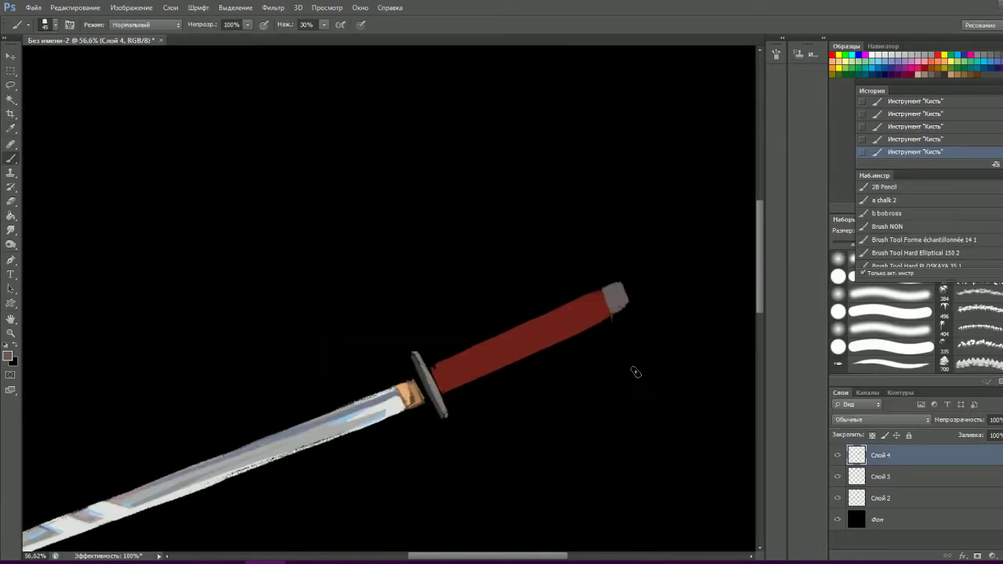
{"action": "scroll", "coordinate": [633, 373], "scroll_direction": "down", "scroll_amount": 2}
- Merge the handle layer down into Слой 2 and Magic Wand-select the red handle and grey cap
{"action": "key", "text": "ctrl+e"}
{"action": "key", "text": "ctrl+e"}
{"action": "scroll", "coordinate": [470, 352], "scroll_direction": "up", "scroll_amount": 3}
{"action": "key", "text": "w"}
{"action": "left_click", "coordinate": [613, 295]}
{"action": "left_click", "coordinate": [390, 378], "text": "shift"}
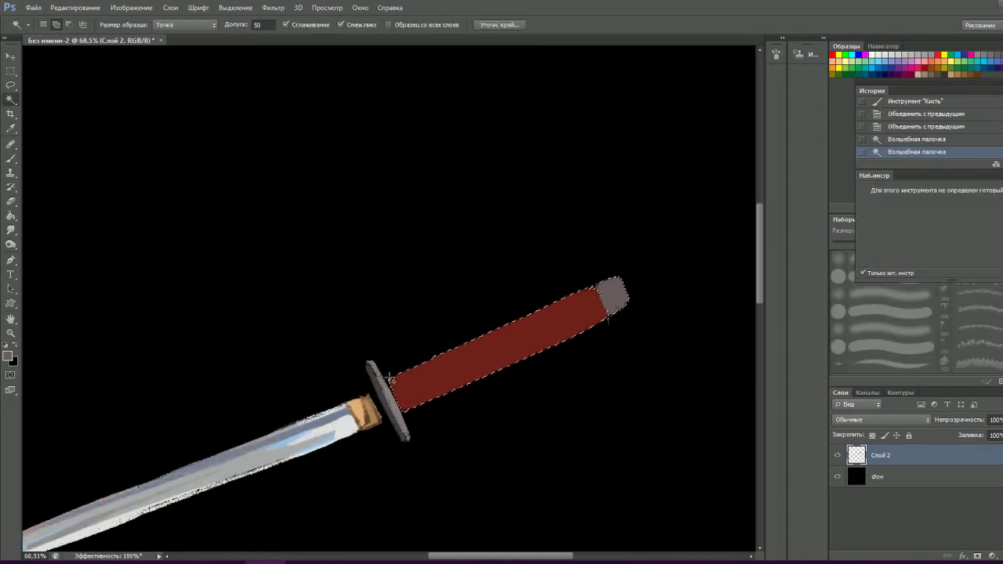
- Undo the extra guard selection and sample the handle's red as paint colour
{"action": "key", "text": "ctrl+z"}
{"action": "left_click", "coordinate": [11, 128]}
{"action": "left_click", "coordinate": [13, 361]}
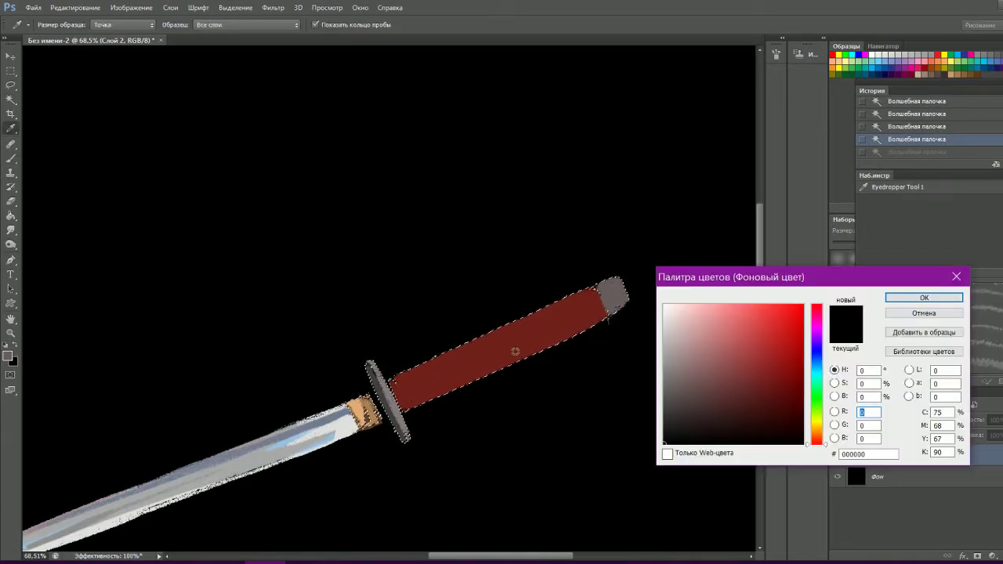
{"action": "left_click", "coordinate": [924, 298]}
{"action": "key", "text": "ctrl+d"}
{"action": "left_click", "coordinate": [8, 356]}
{"action": "left_click", "coordinate": [595, 306]}
{"action": "left_click", "coordinate": [923, 298]}
- Paint dark stripes along the handle and switch to a lighter red
{"action": "key", "text": "b"}
{"action": "mouse_move", "coordinate": [395, 388]}
{"action": "left_mouse_down"}
{"action": "mouse_move", "coordinate": [603, 296]}
{"action": "mouse_move", "coordinate": [596, 307]}
{"action": "left_mouse_up"}
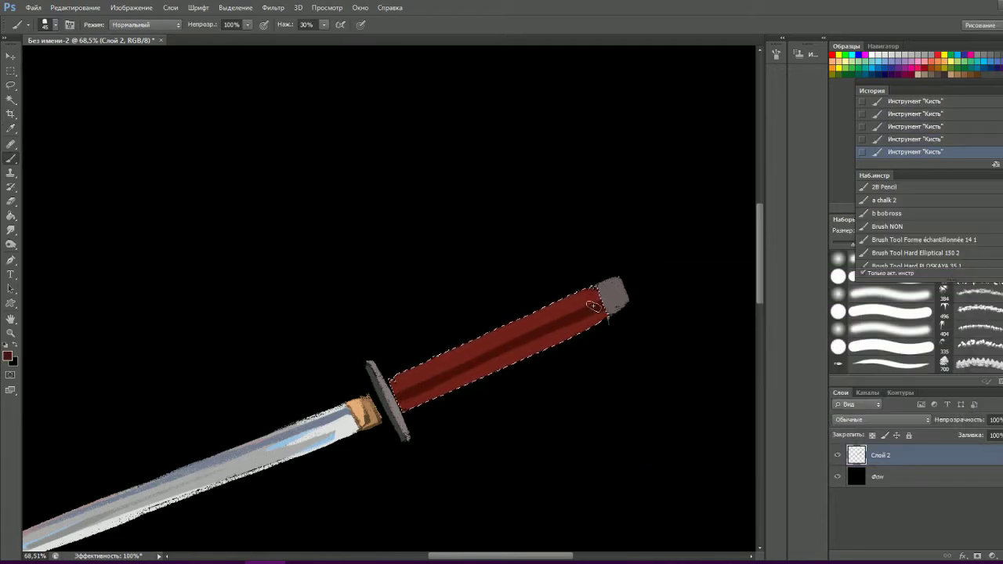
{"action": "left_click", "coordinate": [7, 357]}
{"action": "left_click", "coordinate": [595, 302]}
{"action": "left_click", "coordinate": [911, 293]}
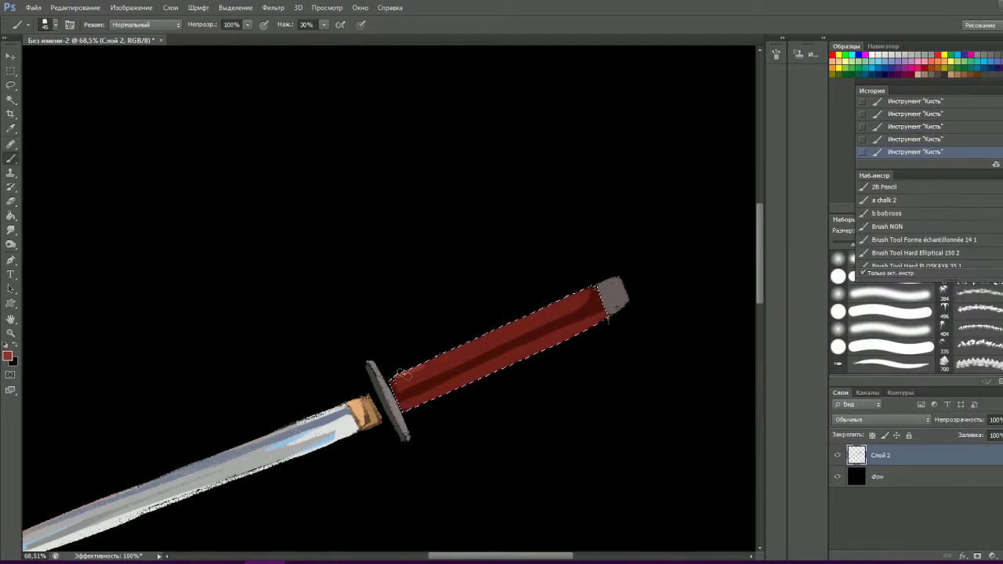
- Paint a pale blue-grey edge along the handle's underside and its end
{"action": "left_click", "coordinate": [8, 357]}
{"action": "left_click", "coordinate": [918, 298]}
{"action": "left_click_drag", "start_coordinate": [392, 407], "coordinate": [609, 313]}
{"action": "key", "text": "ctrl+d"}
{"action": "left_click", "coordinate": [613, 312]}
{"action": "scroll", "coordinate": [520, 487], "scroll_direction": "up", "scroll_amount": 2}
{"action": "scroll", "coordinate": [520, 486], "scroll_direction": "up", "scroll_amount": 2}
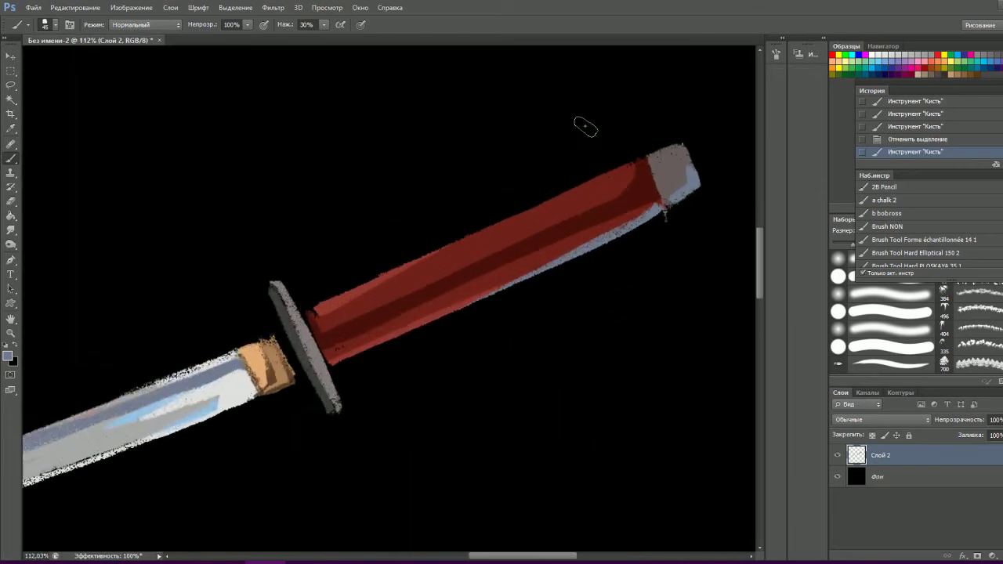
{"action": "left_click", "coordinate": [8, 357]}
- Pick a dark colour and draw two diagonal wrap lines on a new layer
{"action": "left_click", "coordinate": [784, 415]}
{"action": "left_click", "coordinate": [911, 293]}
{"action": "key", "text": "ctrl+shift+alt+n"}
{"action": "left_click_drag", "start_coordinate": [337, 325], "coordinate": [356, 341]}
{"action": "left_click_drag", "start_coordinate": [315, 311], "coordinate": [337, 326]}
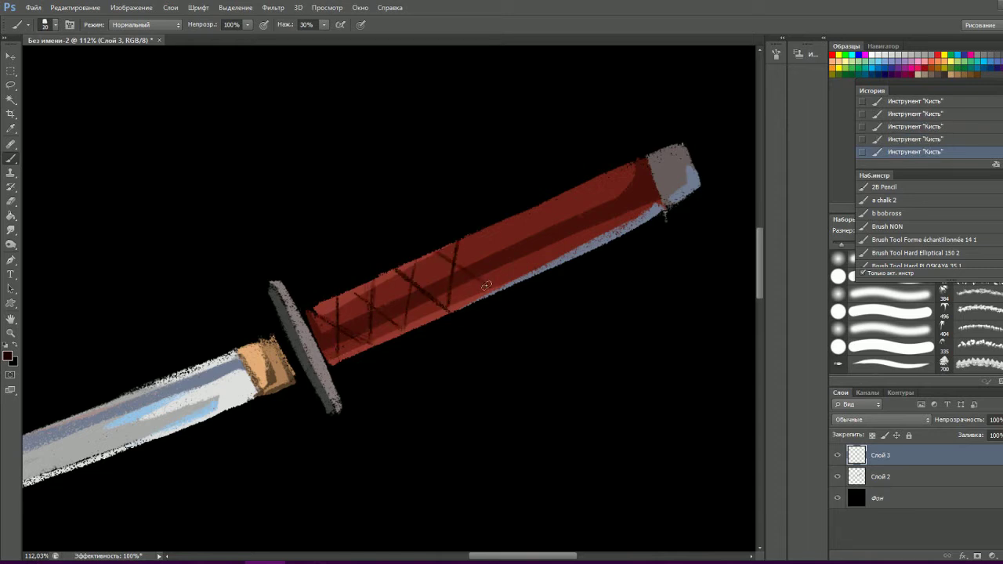
- Undo the last strokes in History and redraw criss-cross wrap lines along the grip to the cap
{"action": "left_click", "coordinate": [940, 113]}
{"action": "left_click", "coordinate": [940, 140]}
{"action": "scroll", "coordinate": [345, 277], "scroll_direction": "up", "scroll_amount": 2}
{"action": "left_click_drag", "start_coordinate": [321, 293], "coordinate": [400, 345]}
{"action": "left_click_drag", "start_coordinate": [399, 250], "coordinate": [396, 333]}
{"action": "left_click_drag", "start_coordinate": [447, 314], "coordinate": [462, 246]}
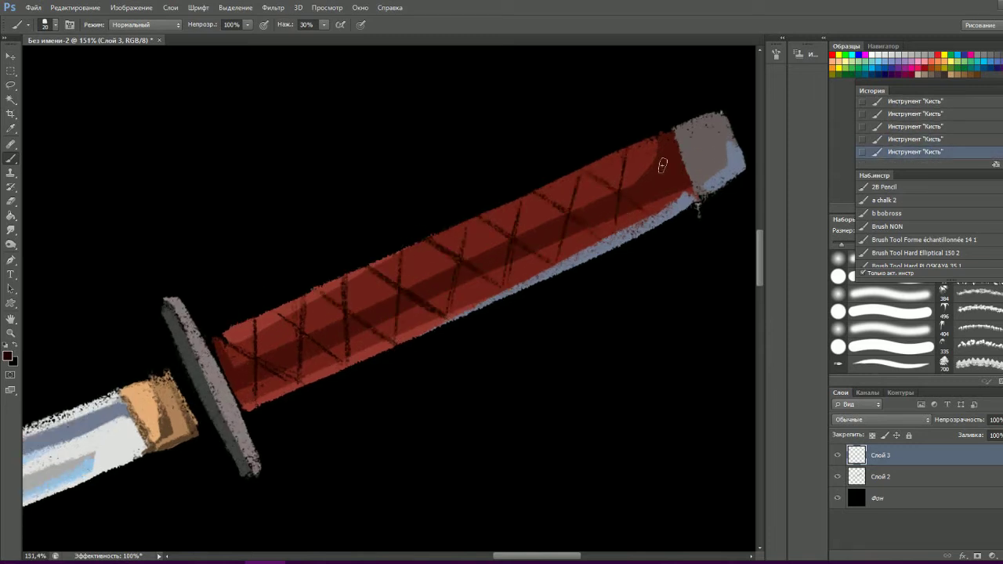
{"action": "scroll", "coordinate": [510, 181], "scroll_direction": "down", "scroll_amount": 3}
- Duplicate the wrap-line layer and merge the copy down
{"action": "key", "text": "ctrl+j"}
{"action": "key", "text": "ctrl+j"}
{"action": "scroll", "coordinate": [392, 298], "scroll_direction": "down", "scroll_amount": 3}
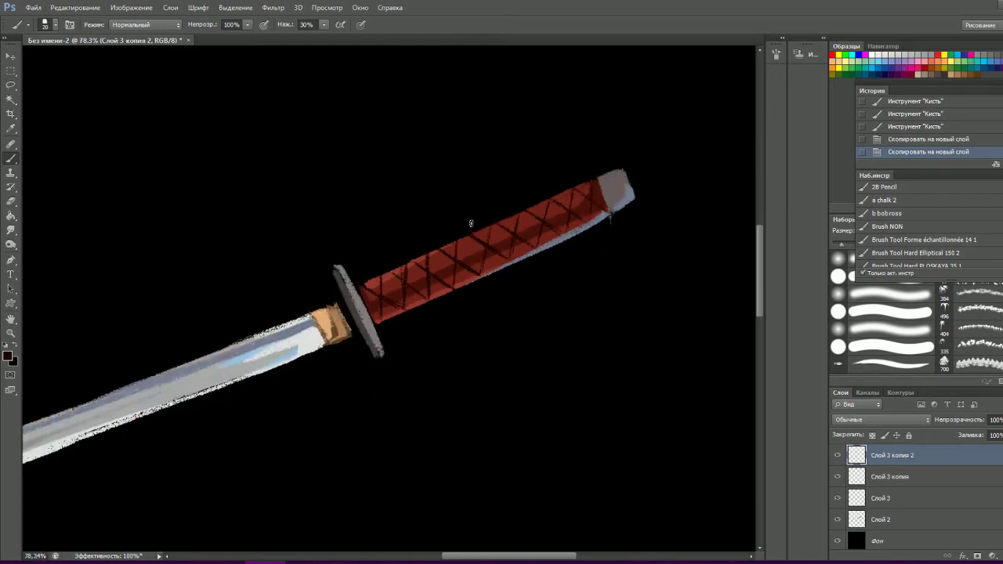
{"action": "key", "text": "ctrl+e"}
{"action": "key", "text": "ctrl+e"}
{"action": "scroll", "coordinate": [358, 242], "scroll_direction": "up", "scroll_amount": 3}
- On a new layer, paint a bright red highlight line along the handle
{"action": "key", "text": "i"}
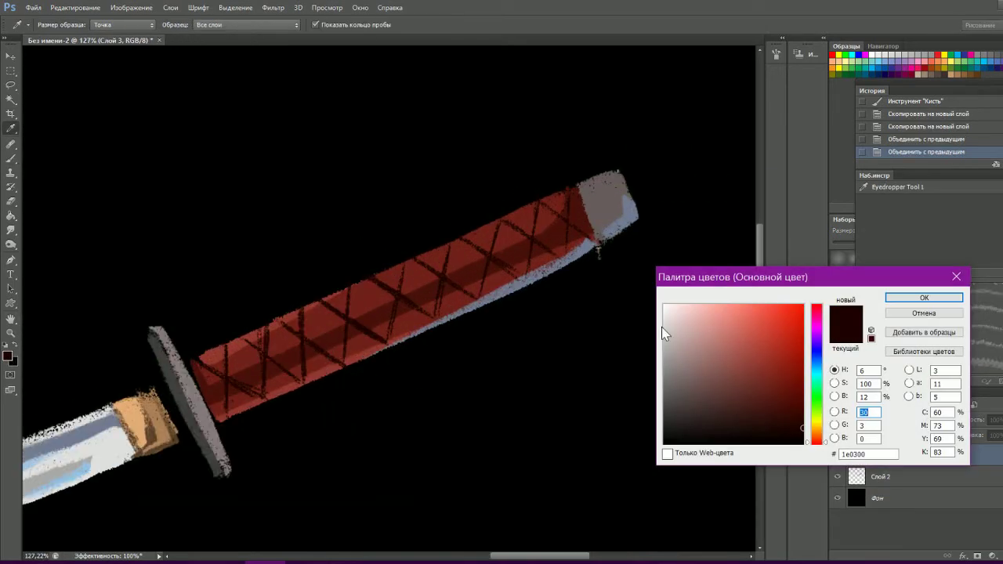
{"action": "left_click", "coordinate": [237, 345]}
{"action": "key", "text": "Return"}
{"action": "key", "text": "b"}
{"action": "key", "text": "ctrl+shift+alt+n"}
{"action": "left_click_drag", "start_coordinate": [221, 358], "coordinate": [196, 371]}
{"action": "left_click_drag", "start_coordinate": [337, 308], "coordinate": [207, 368]}
{"action": "left_click", "coordinate": [562, 207]}
{"action": "left_click", "coordinate": [539, 218], "text": "shift"}
{"action": "scroll", "coordinate": [541, 218], "scroll_direction": "down", "scroll_amount": 5}
{"action": "scroll", "coordinate": [582, 184], "scroll_direction": "up", "scroll_amount": 3}
{"action": "scroll", "coordinate": [541, 291], "scroll_direction": "up", "scroll_amount": 3}
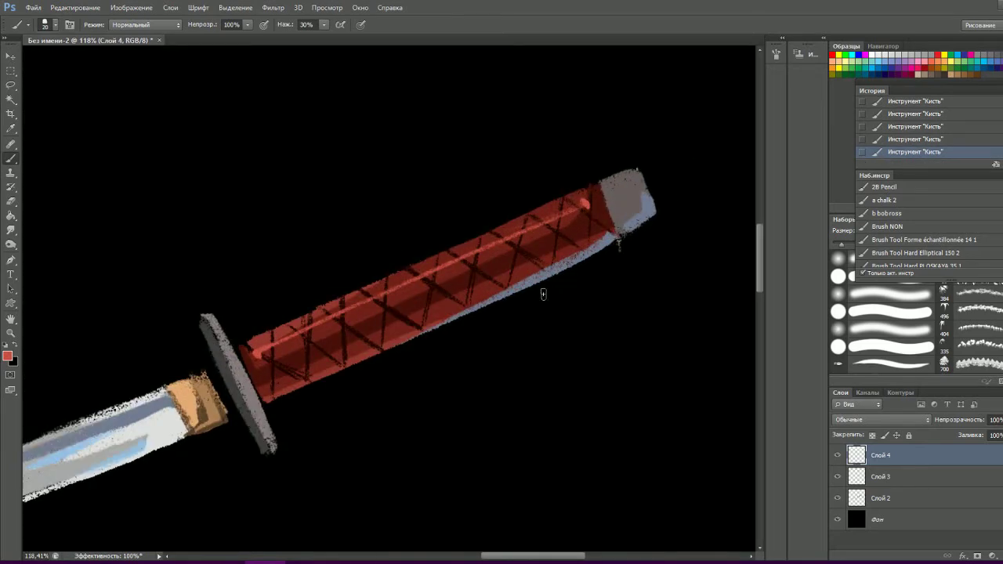
- Move to Слой 2 and try dark purple and near-black paint colours
{"action": "key", "text": "i"}
{"action": "key", "text": "Return"}
{"action": "key", "text": "b"}
{"action": "key", "text": "alt+bracketleft"}
{"action": "key", "text": "alt+bracketleft"}
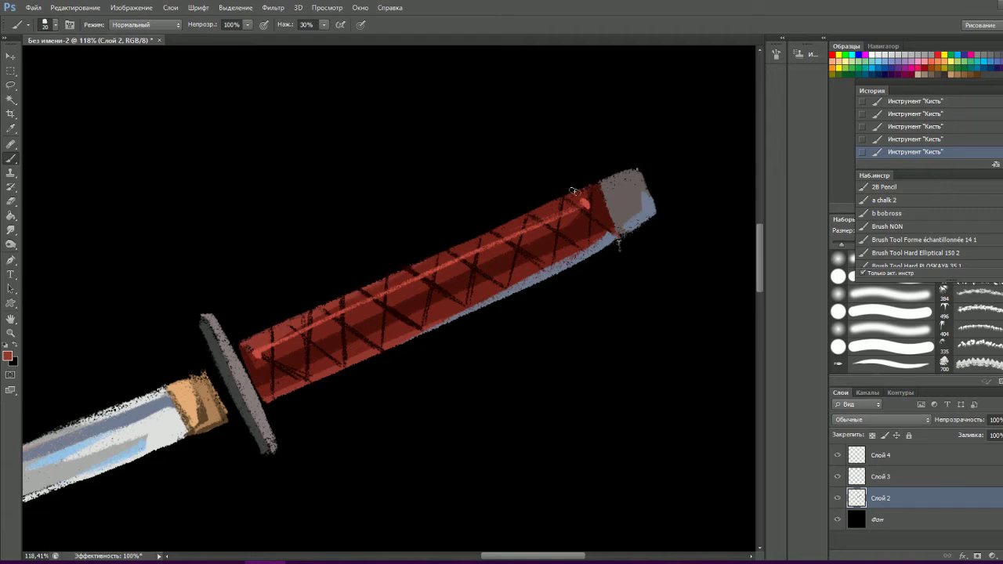
{"action": "left_click", "coordinate": [815, 344]}
{"action": "key", "text": "Return"}
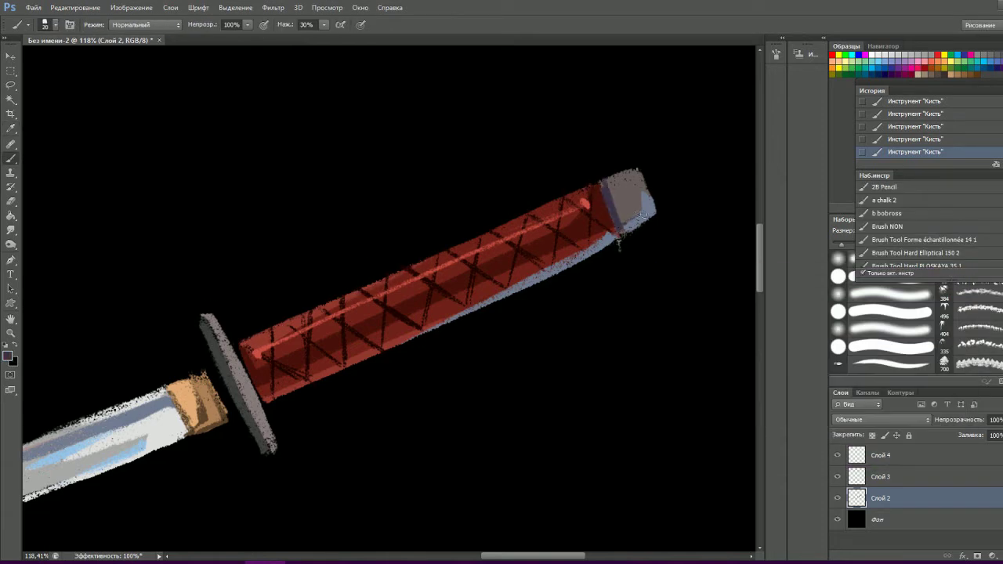
{"action": "left_click", "coordinate": [7, 356]}
{"action": "left_click", "coordinate": [718, 428]}
{"action": "key", "text": "Return"}
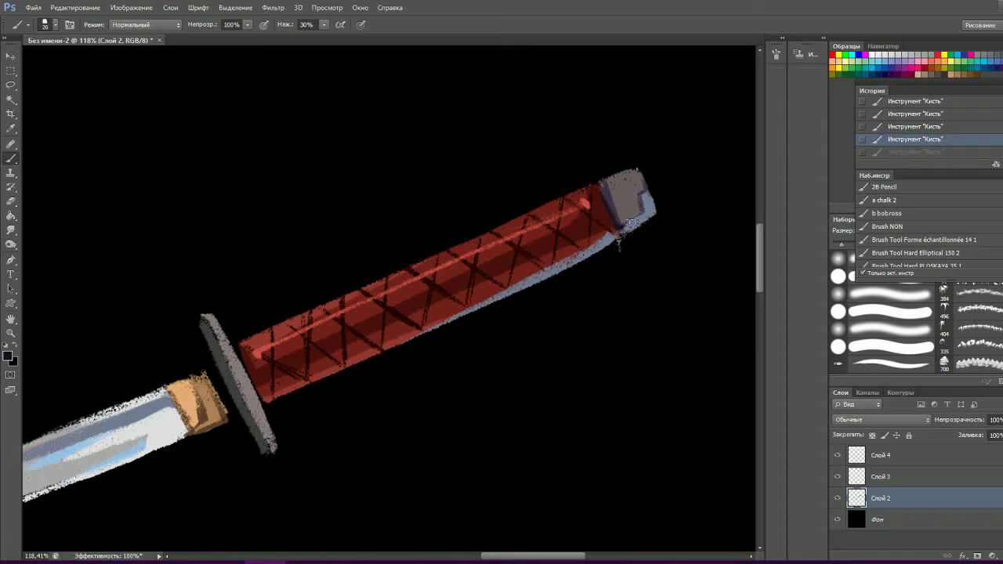
- Paint light grey strokes on top of the pommel cap
{"action": "left_click", "coordinate": [8, 356]}
{"action": "left_click", "coordinate": [689, 321]}
{"action": "key", "text": "Return"}
{"action": "mouse_move", "coordinate": [611, 186]}
{"action": "left_mouse_down"}
{"action": "mouse_move", "coordinate": [638, 174]}
{"action": "mouse_move", "coordinate": [631, 178]}
{"action": "left_mouse_up"}
{"action": "scroll", "coordinate": [564, 282], "scroll_direction": "down", "scroll_amount": 3}
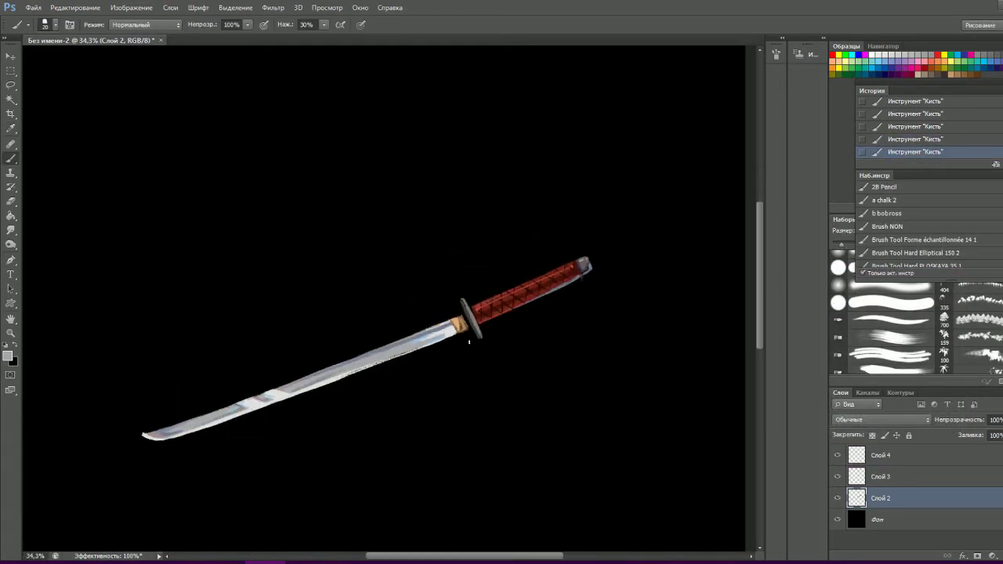
- Sample a dark brown and paint shading on the habaki collar
{"action": "scroll", "coordinate": [484, 299], "scroll_direction": "up", "scroll_amount": 4}
{"action": "left_click", "coordinate": [8, 355]}
{"action": "key", "text": "b"}
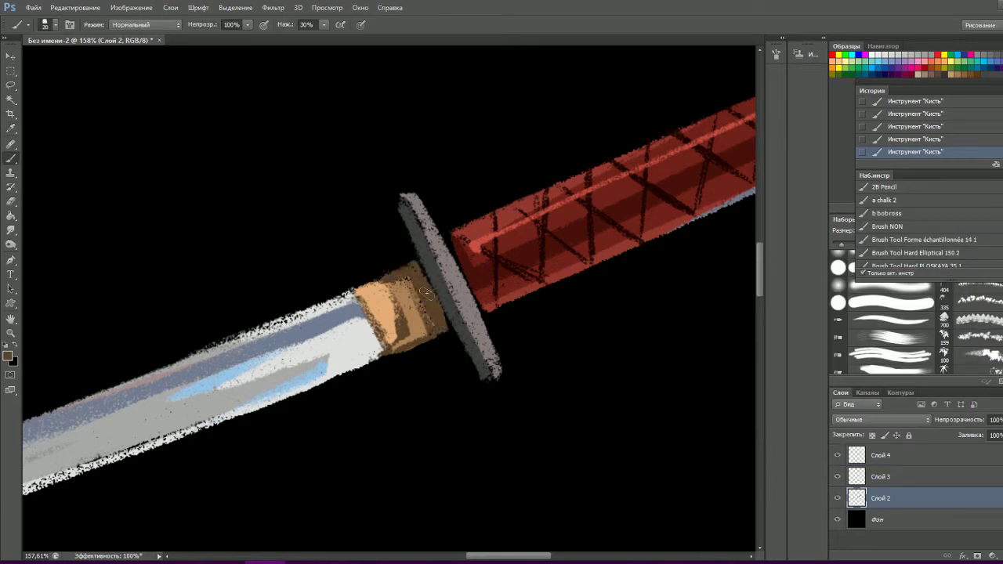
{"action": "key", "text": "i"}
{"action": "left_click", "coordinate": [9, 356]}
{"action": "left_click", "coordinate": [758, 413]}
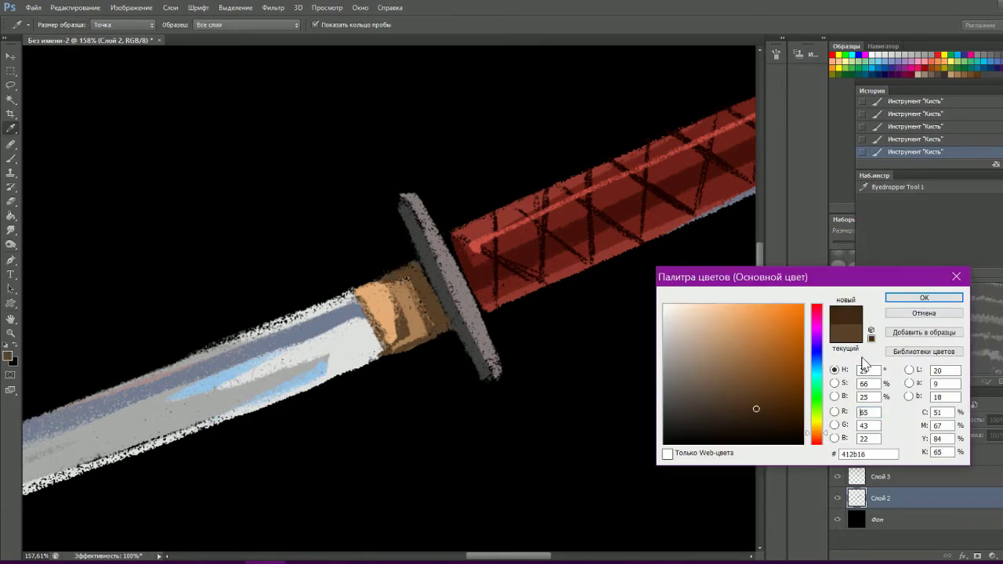
{"action": "key", "text": "Return"}
{"action": "key", "text": "b"}
{"action": "left_click_drag", "start_coordinate": [379, 331], "coordinate": [424, 315]}
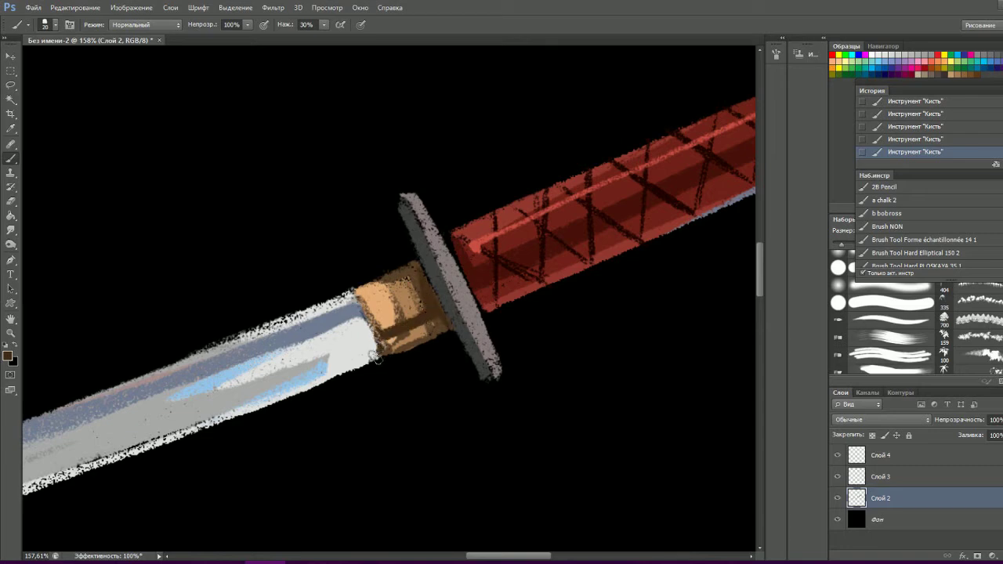
- Paint a blue highlight near the guard, then a pale highlight up the guard's edge
{"action": "left_click", "coordinate": [8, 357]}
{"action": "key", "text": "Return"}
{"action": "key", "text": "ctrl+z"}
{"action": "left_click_drag", "start_coordinate": [385, 345], "coordinate": [440, 332]}
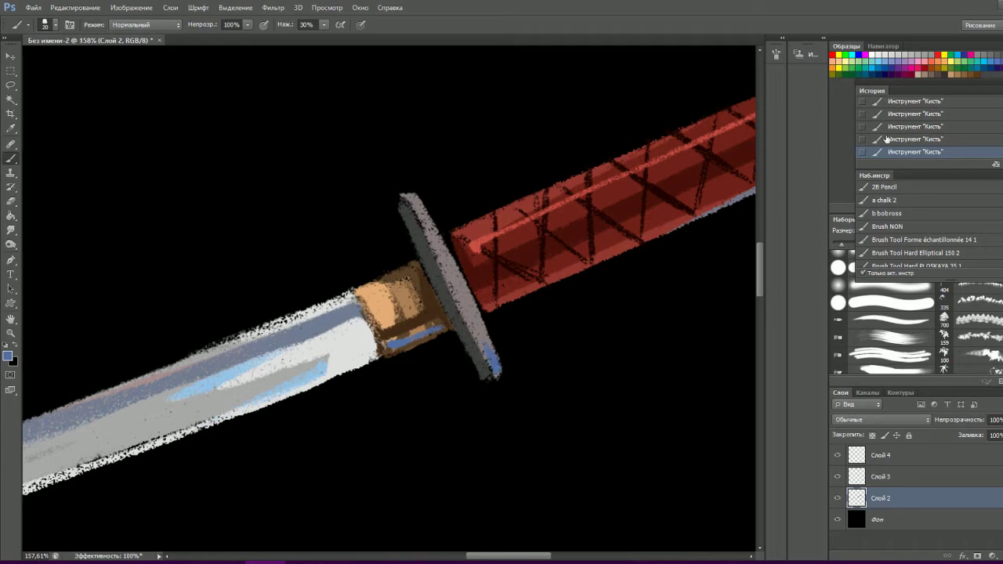
{"action": "key", "text": "ctrl+z"}
{"action": "left_click", "coordinate": [8, 357]}
{"action": "key", "text": "Return"}
{"action": "left_click_drag", "start_coordinate": [494, 365], "coordinate": [410, 199]}
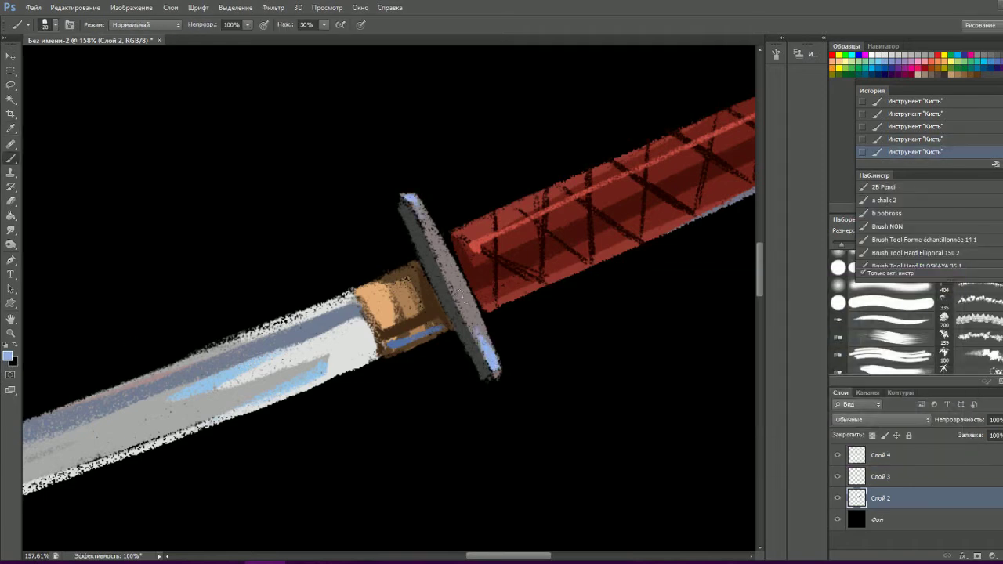
{"action": "scroll", "coordinate": [462, 298], "scroll_direction": "down", "scroll_amount": 5}
{"action": "scroll", "coordinate": [81, 395], "scroll_direction": "up", "scroll_amount": 5}
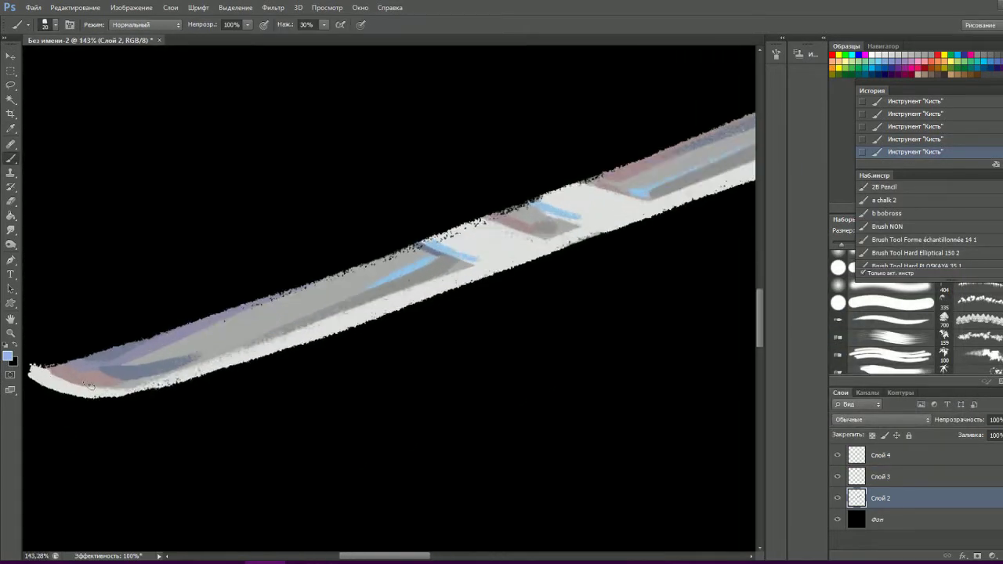
- Paint a near-white stroke along the blade
{"action": "scroll", "coordinate": [80, 394], "scroll_direction": "up", "scroll_amount": 2}
{"action": "left_click", "coordinate": [8, 356]}
{"action": "left_click", "coordinate": [47, 368]}
{"action": "key", "text": "Return"}
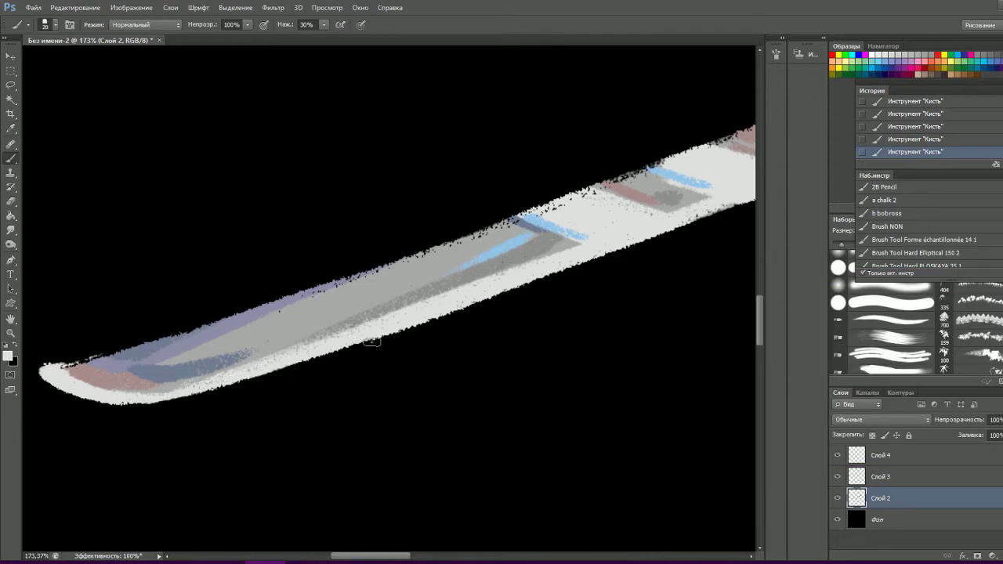
{"action": "left_click_drag", "start_coordinate": [561, 276], "coordinate": [318, 343]}
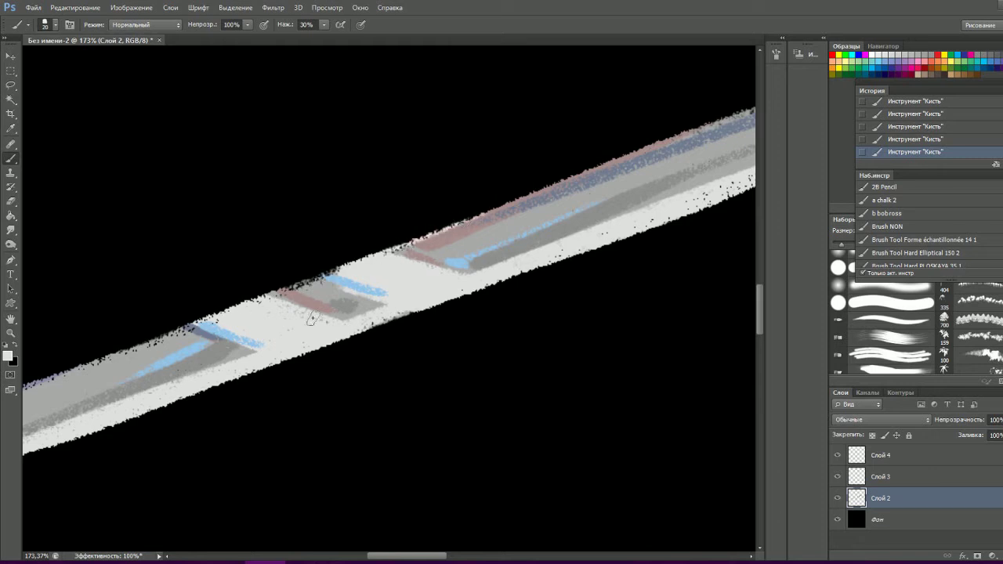
- Set the foreground colour to mid grey #a9a9a9
{"action": "left_click", "coordinate": [8, 357]}
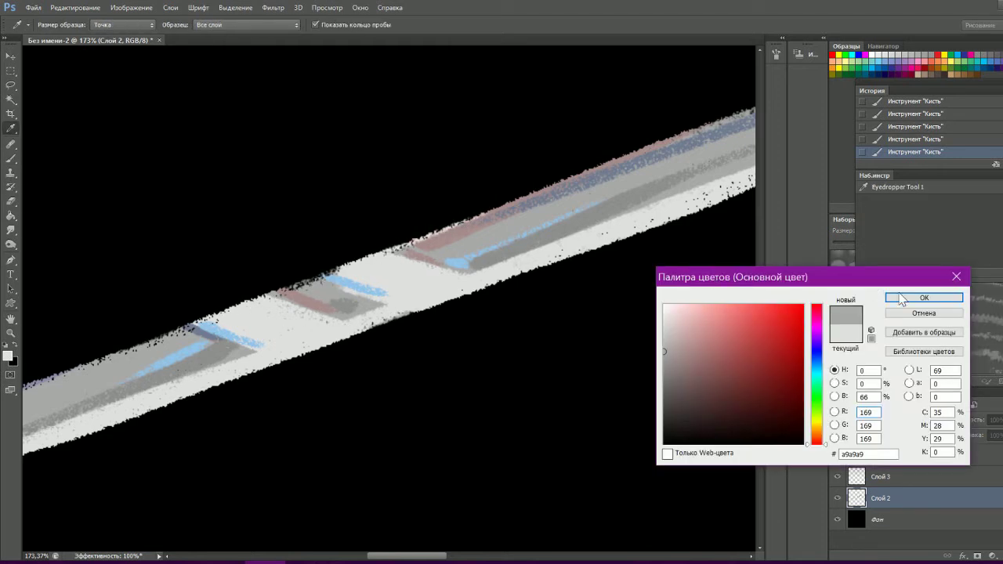
{"action": "left_click", "coordinate": [900, 298]}
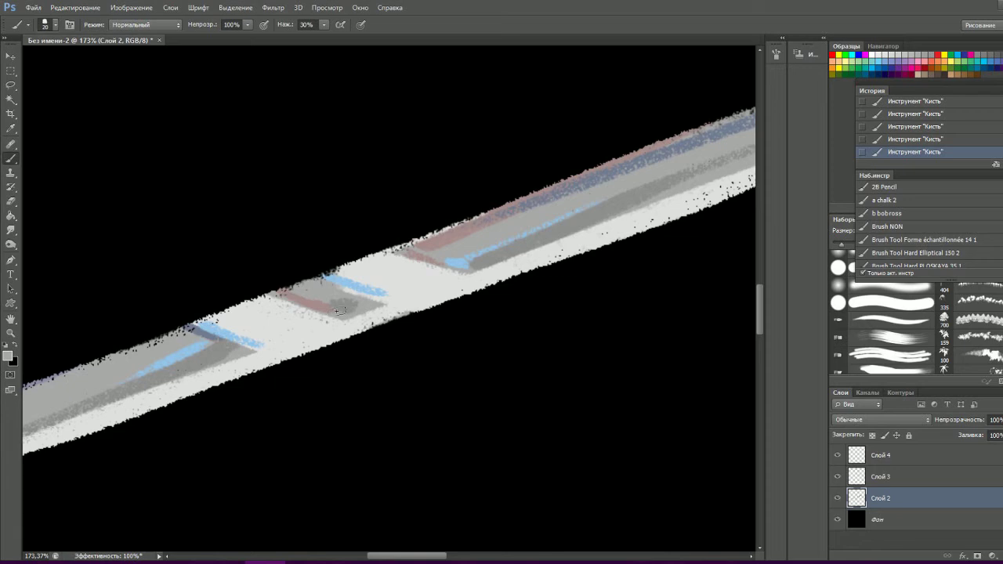
{"action": "scroll", "coordinate": [338, 311], "scroll_direction": "down", "scroll_amount": 3}
{"action": "scroll", "coordinate": [301, 225], "scroll_direction": "up", "scroll_amount": 5}
{"action": "scroll", "coordinate": [292, 229], "scroll_direction": "down", "scroll_amount": 5}
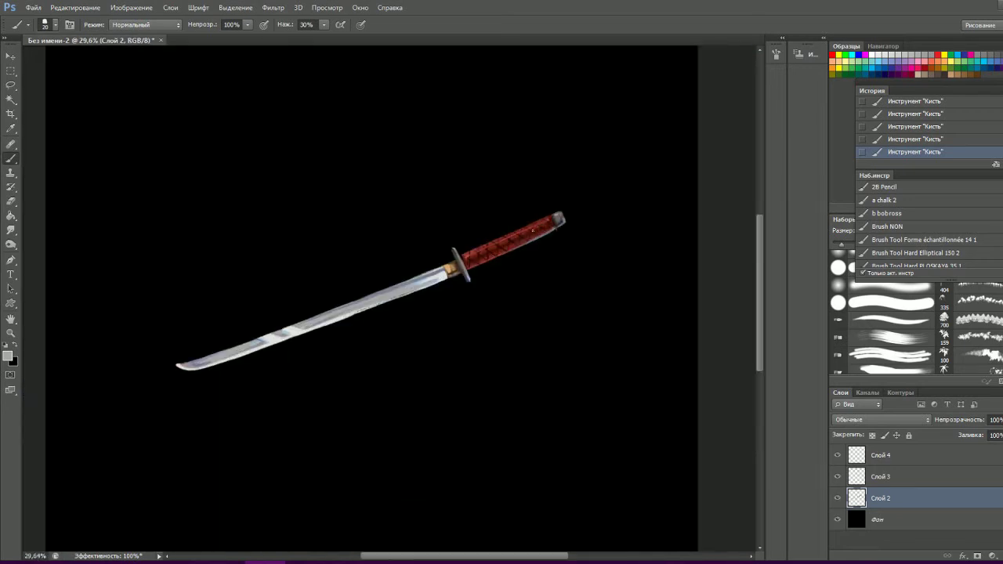
- Paint light grey over the blade's speckled lower edge, comparing it with undo
{"action": "scroll", "coordinate": [359, 313], "scroll_direction": "up", "scroll_amount": 4}
{"action": "left_click", "coordinate": [14, 363]}
{"action": "key", "text": "Return"}
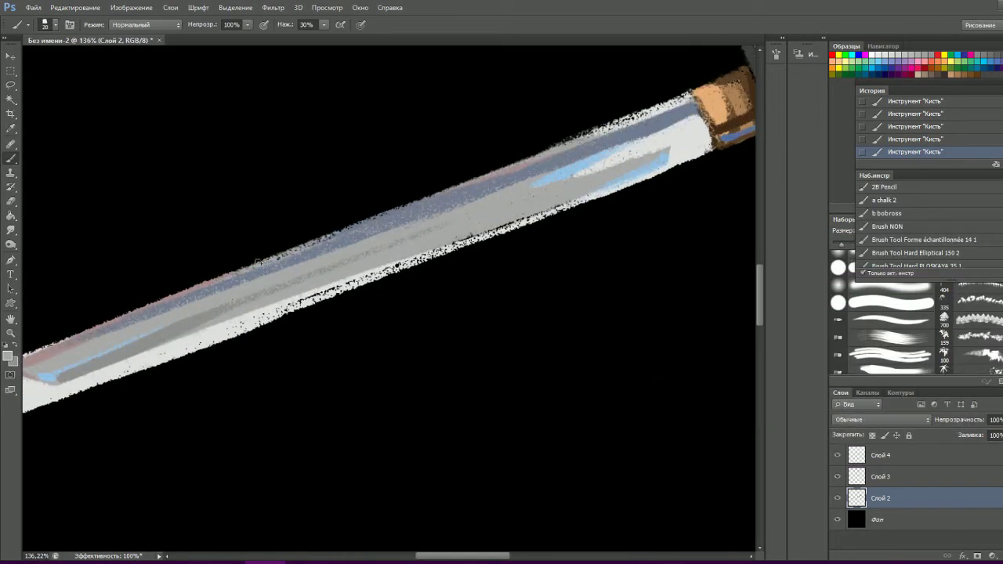
{"action": "left_click", "coordinate": [9, 356]}
{"action": "key", "text": "Return"}
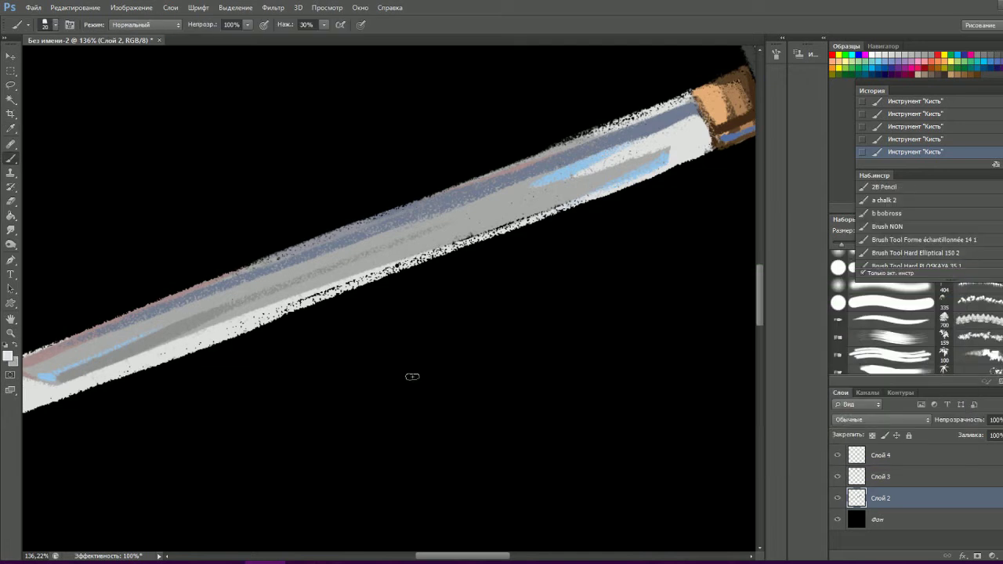
{"action": "left_click_drag", "start_coordinate": [415, 265], "coordinate": [287, 307]}
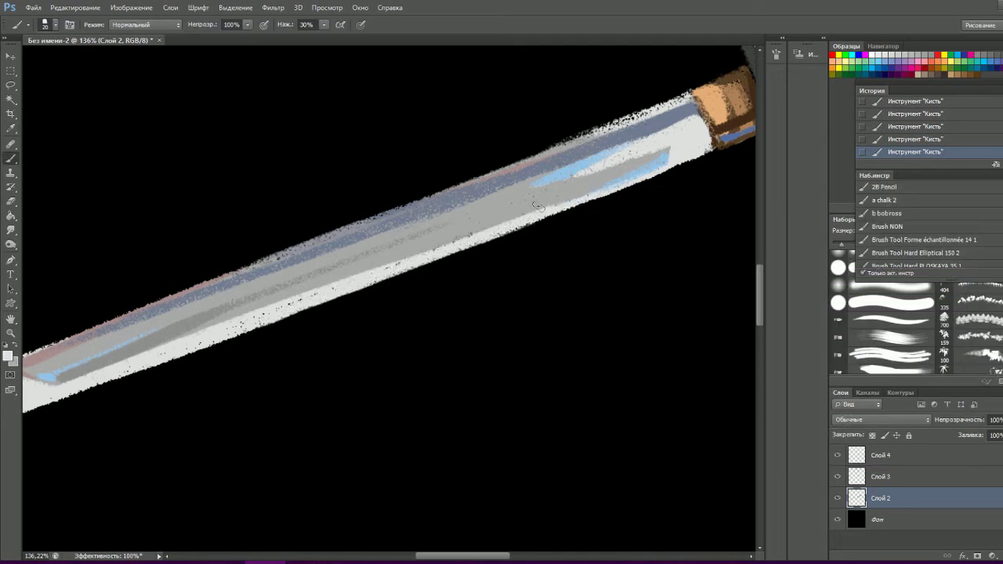
{"action": "key", "text": "ctrl+z"}
{"action": "key", "text": "ctrl+z"}
{"action": "key", "text": "ctrl+z"}
{"action": "key", "text": "ctrl+z"}
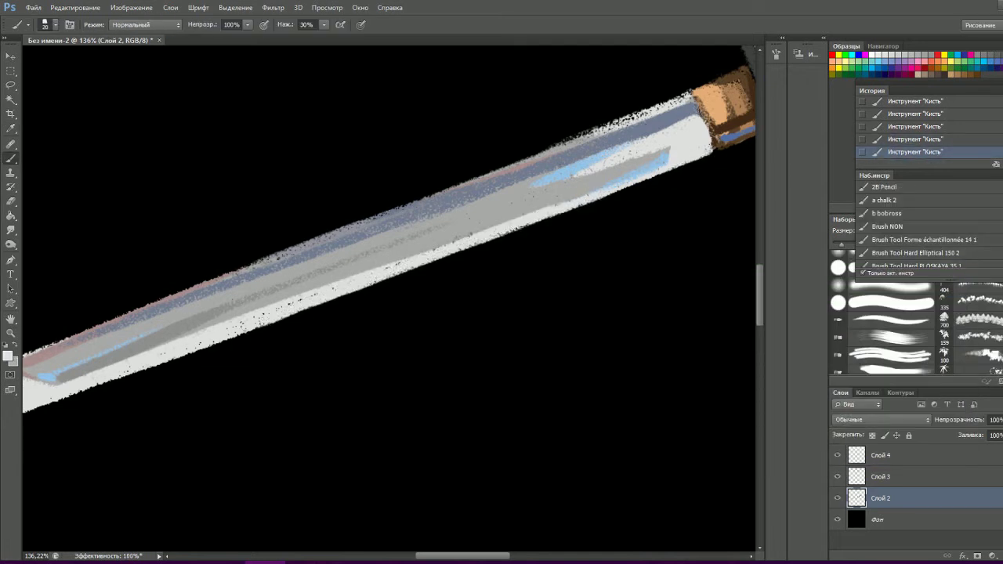
- Pick a blue highlight colour and bring the blade tip into view
{"action": "left_click", "coordinate": [8, 356]}
{"action": "left_click", "coordinate": [891, 293]}
{"action": "left_click", "coordinate": [9, 357]}
{"action": "left_click", "coordinate": [909, 303]}
{"action": "scroll", "coordinate": [186, 289], "scroll_direction": "up", "scroll_amount": 3}
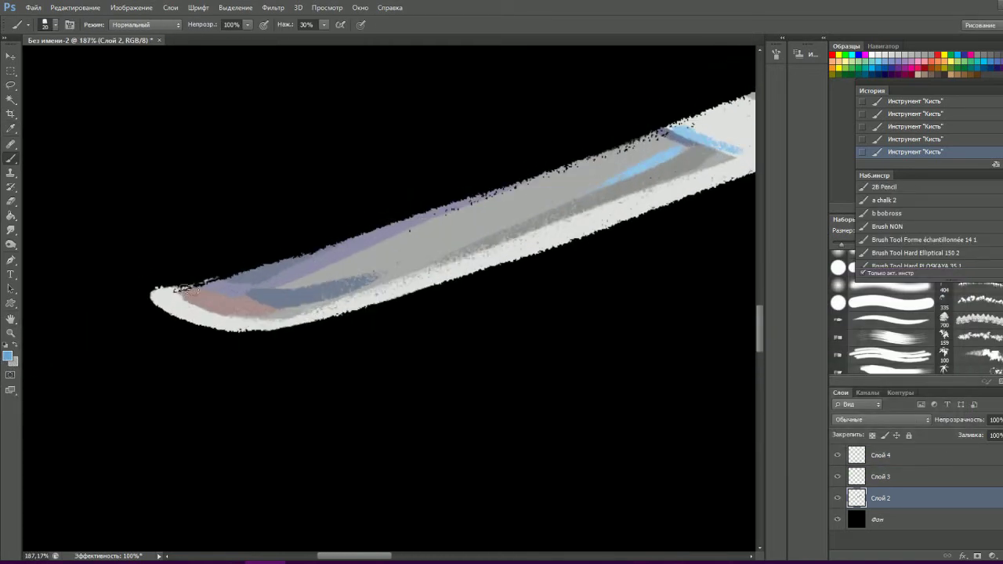
{"action": "left_click_drag", "start_coordinate": [230, 322], "coordinate": [294, 271]}
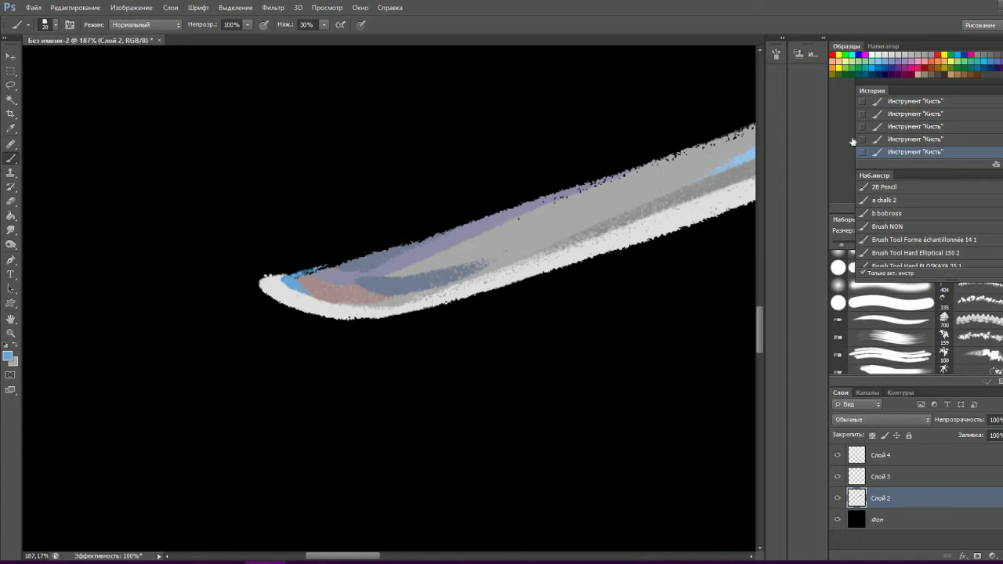
{"action": "scroll", "coordinate": [521, 223], "scroll_direction": "down", "scroll_amount": 3}
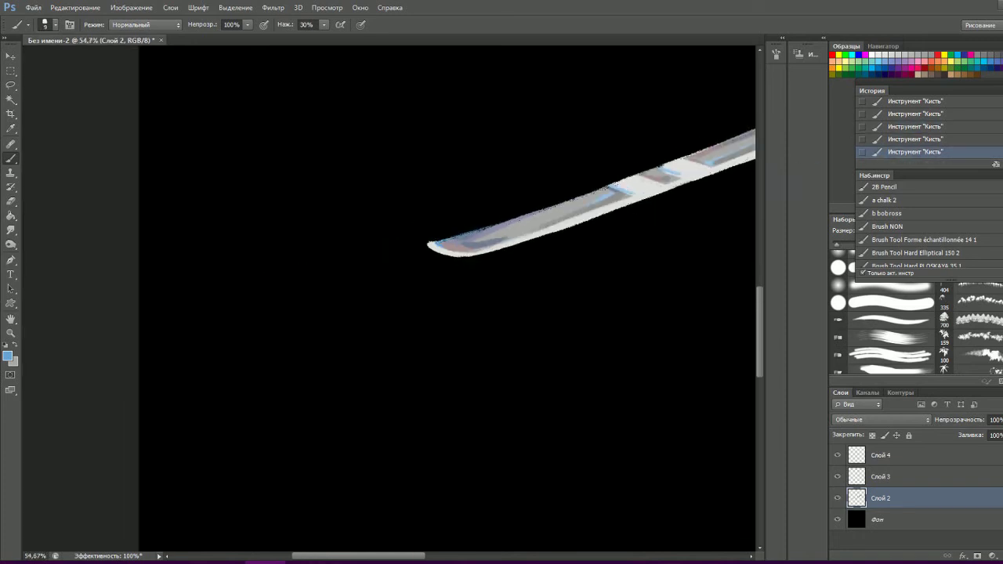
{"action": "scroll", "coordinate": [186, 316], "scroll_direction": "up", "scroll_amount": 5}
- Choose greyish-blue and another highlight colour for the tip while moving along the blade
{"action": "left_click", "coordinate": [9, 358]}
{"action": "left_click", "coordinate": [909, 302]}
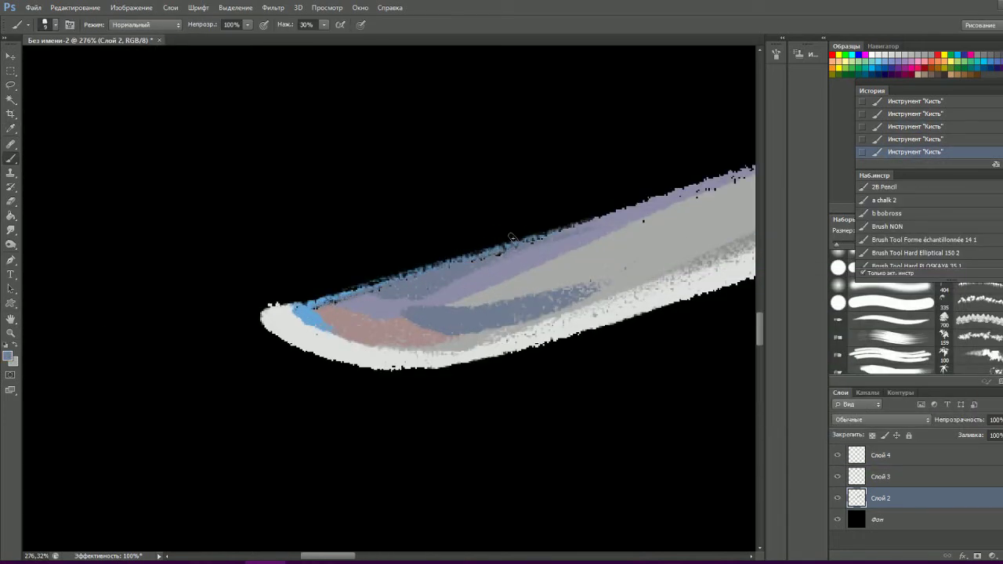
{"action": "left_click_drag", "start_coordinate": [597, 211], "coordinate": [459, 243]}
{"action": "left_click", "coordinate": [9, 357]}
{"action": "left_click", "coordinate": [909, 295]}
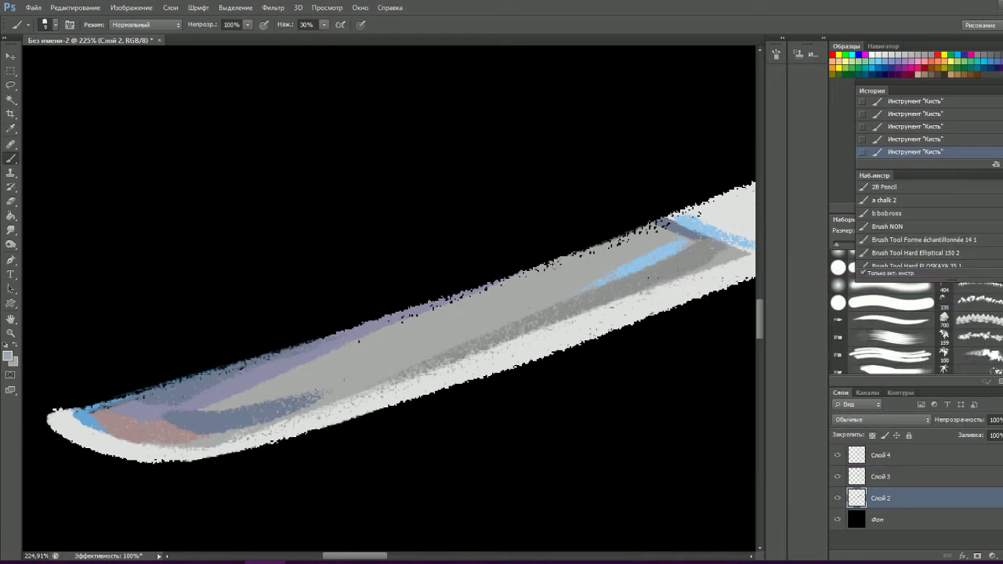
{"action": "scroll", "coordinate": [477, 217], "scroll_direction": "down", "scroll_amount": 5}
{"action": "scroll", "coordinate": [477, 217], "scroll_direction": "up", "scroll_amount": 3}
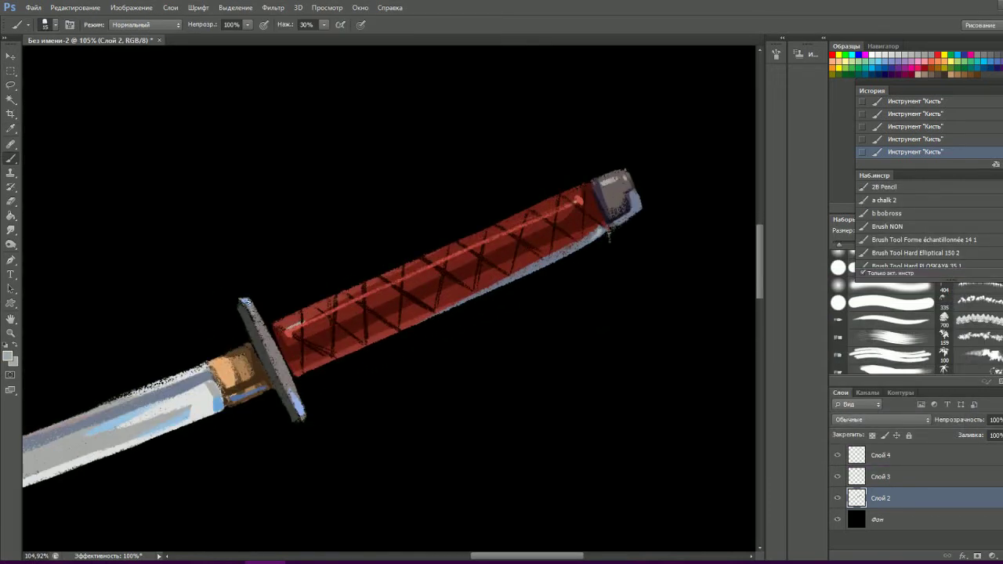
- Undo the blue-grey guard stroke and paint a tan stroke on the habaki
{"action": "key", "text": "ctrl+z"}
{"action": "left_click", "coordinate": [9, 357]}
{"action": "left_click", "coordinate": [909, 297]}
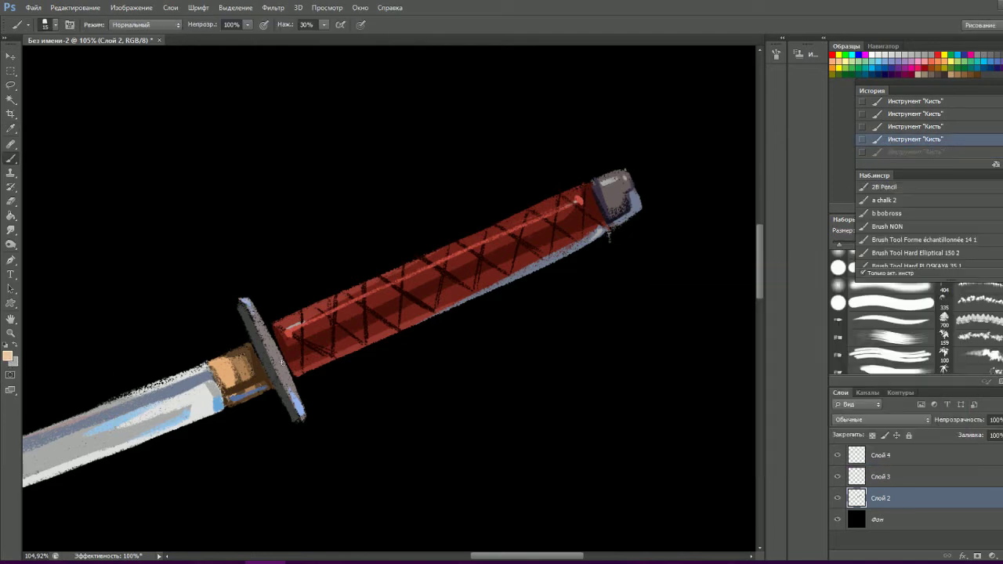
{"action": "left_click_drag", "start_coordinate": [208, 362], "coordinate": [241, 351]}
{"action": "scroll", "coordinate": [304, 324], "scroll_direction": "up", "scroll_amount": 1}
- Try dark grey and then dark brown as painting colours
{"action": "left_click", "coordinate": [9, 357]}
{"action": "left_click", "coordinate": [672, 419]}
{"action": "left_click", "coordinate": [899, 295]}
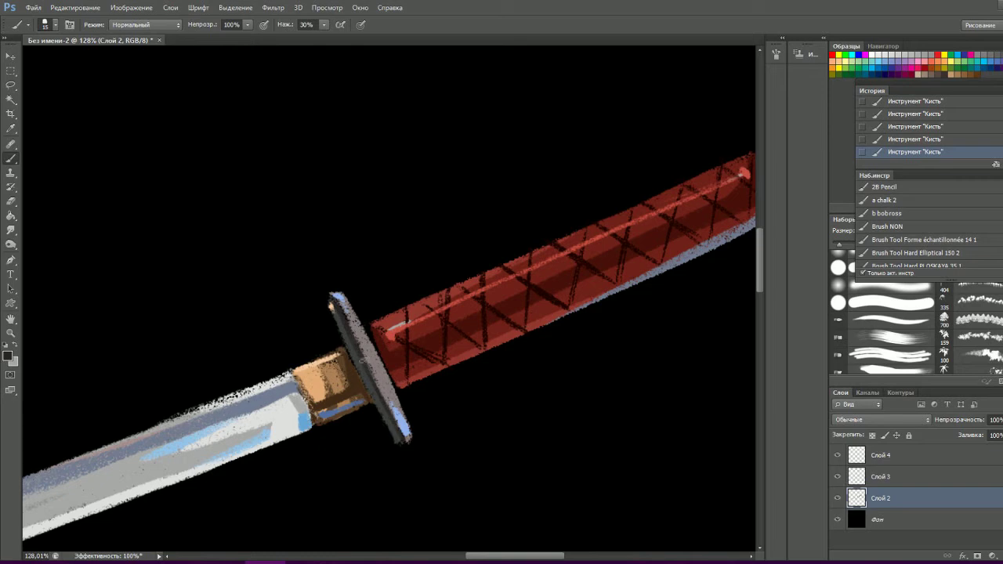
{"action": "left_click", "coordinate": [9, 358]}
{"action": "left_click", "coordinate": [821, 434]}
{"action": "left_click", "coordinate": [790, 426]}
{"action": "left_click", "coordinate": [909, 295]}
{"action": "scroll", "coordinate": [409, 393], "scroll_direction": "down", "scroll_amount": 3}
{"action": "scroll", "coordinate": [414, 288], "scroll_direction": "up", "scroll_amount": 3}
- Pick dark red, then eyedropper-sample a light grey from the pommel
{"action": "left_click", "coordinate": [9, 357]}
{"action": "left_click", "coordinate": [908, 296]}
{"action": "scroll", "coordinate": [431, 325], "scroll_direction": "down", "scroll_amount": 2}
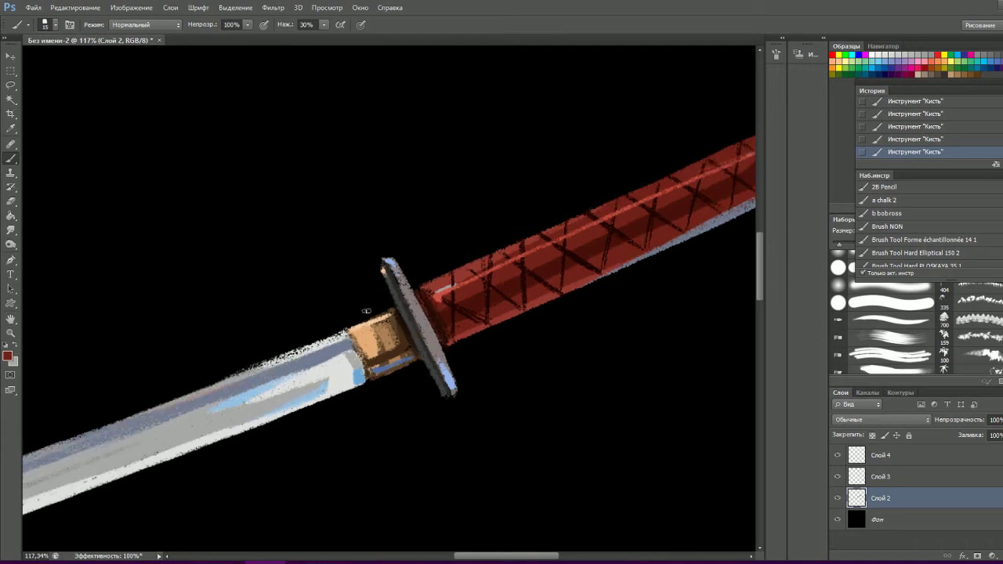
{"action": "scroll", "coordinate": [365, 309], "scroll_direction": "down", "scroll_amount": 2}
{"action": "scroll", "coordinate": [622, 285], "scroll_direction": "up", "scroll_amount": 5}
{"action": "key", "text": "i"}
{"action": "key", "text": "Return"}
{"action": "key", "text": "b"}
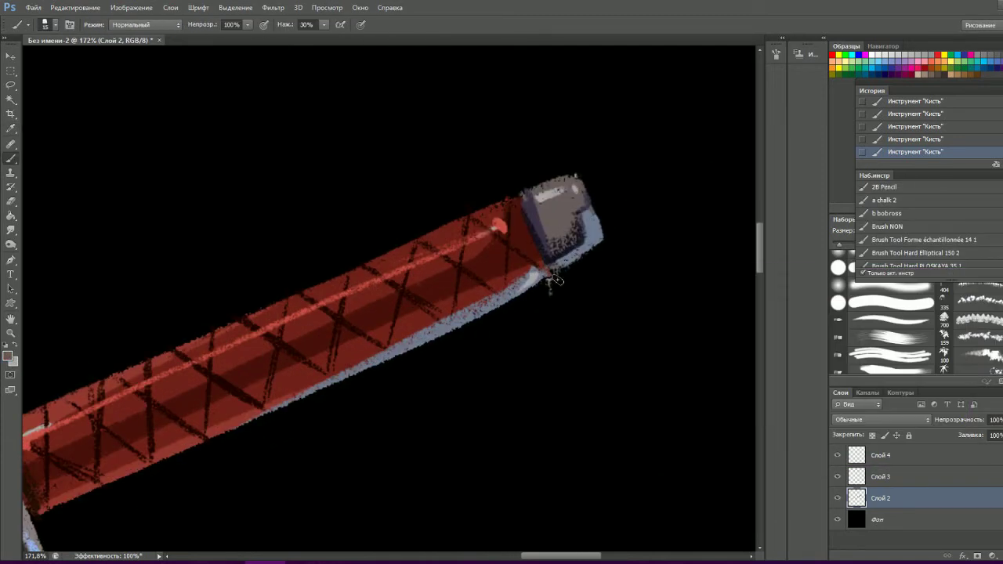
{"action": "left_click", "coordinate": [9, 358]}
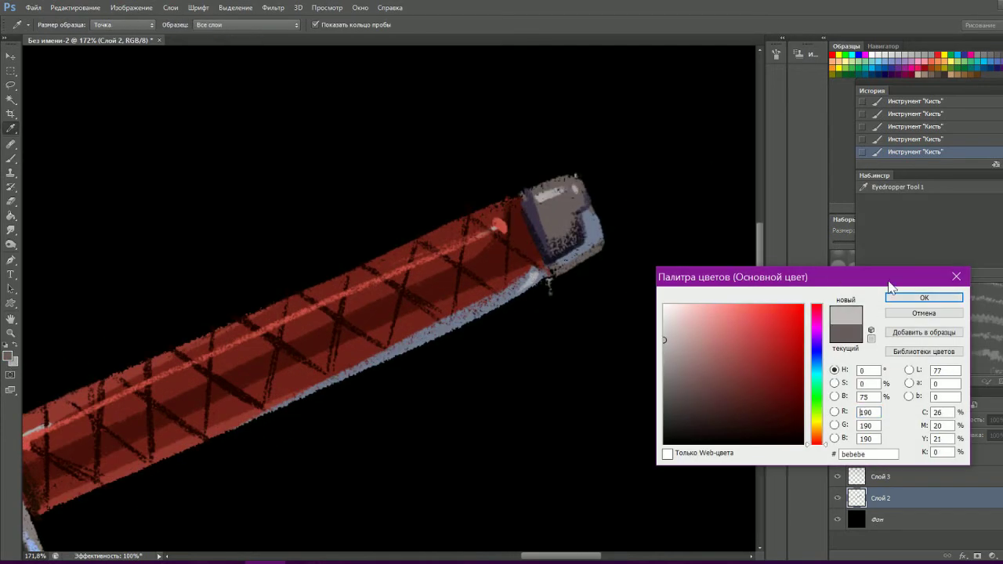
{"action": "key", "text": "Return"}
- Detail the pommel with light blue and black
{"action": "left_click", "coordinate": [10, 358]}
{"action": "left_click", "coordinate": [591, 258]}
{"action": "key", "text": "Return"}
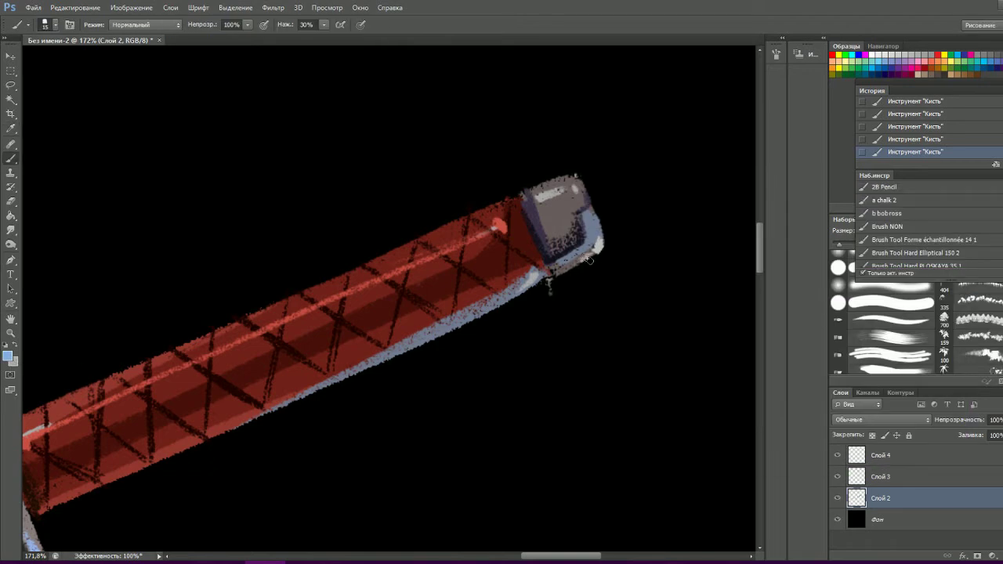
{"action": "scroll", "coordinate": [643, 195], "scroll_direction": "up", "scroll_amount": 2}
{"action": "left_click", "coordinate": [10, 358]}
{"action": "key", "text": "Return"}
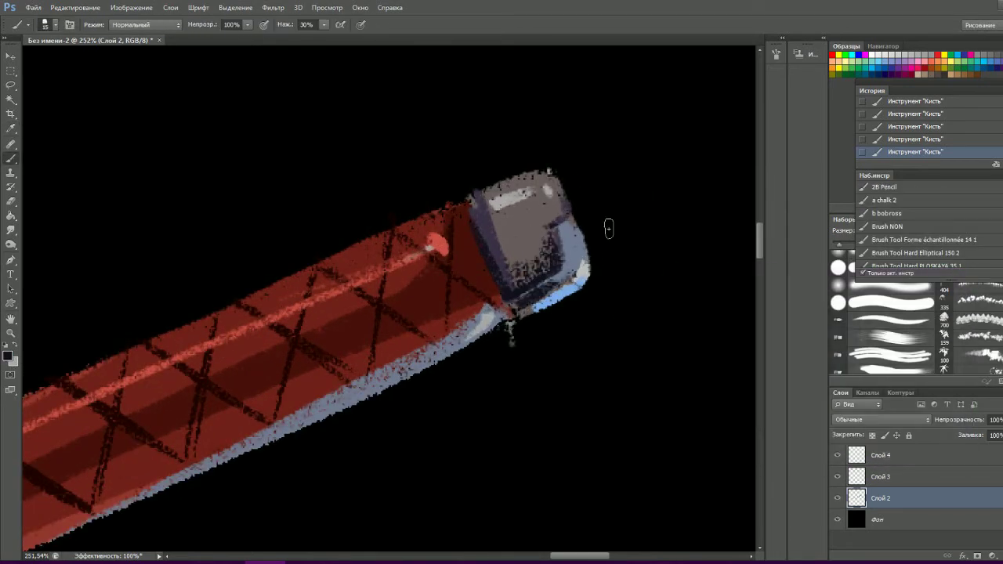
{"action": "scroll", "coordinate": [609, 228], "scroll_direction": "down", "scroll_amount": 2}
- Switch back to light blue and erase the stray mark near the pommel
{"action": "left_click", "coordinate": [9, 357]}
{"action": "left_click", "coordinate": [604, 287]}
{"action": "key", "text": "Return"}
{"action": "scroll", "coordinate": [604, 287], "scroll_direction": "up", "scroll_amount": 2}
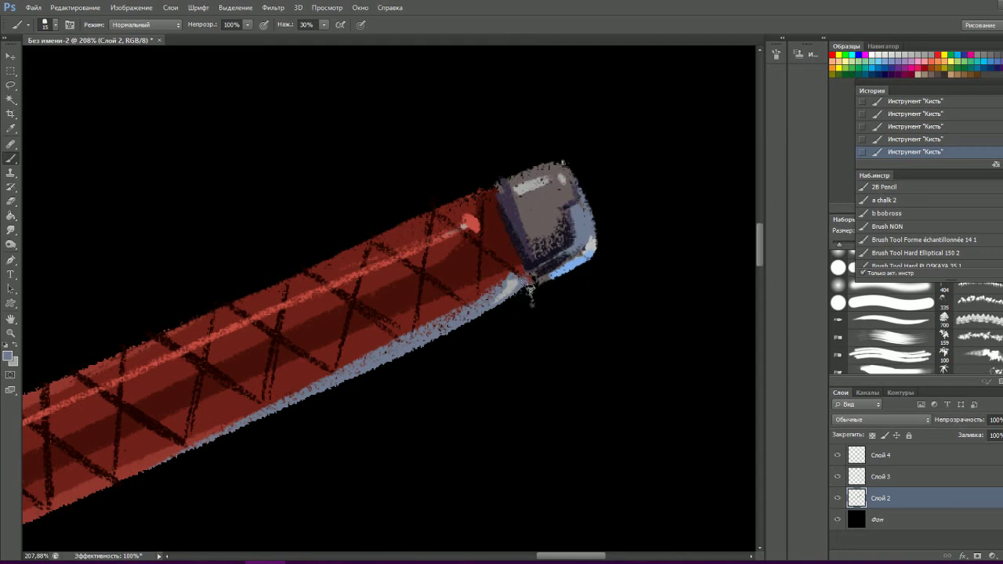
{"action": "left_click", "coordinate": [521, 322]}
{"action": "scroll", "coordinate": [551, 358], "scroll_direction": "down", "scroll_amount": 7}
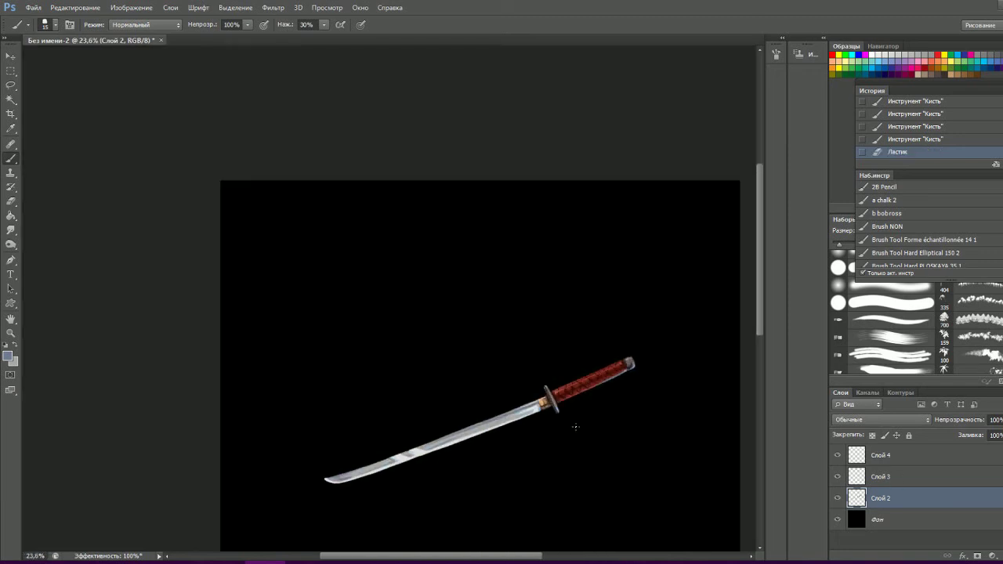
- Select the whole blade, including the tip, with the Magic Wand
{"action": "scroll", "coordinate": [290, 463], "scroll_direction": "up", "scroll_amount": 3}
{"action": "key", "text": "w"}
{"action": "left_click", "coordinate": [160, 519]}
{"action": "left_click", "coordinate": [356, 450]}
{"action": "left_click", "coordinate": [607, 364]}
{"action": "left_click", "coordinate": [328, 458]}
{"action": "left_click", "coordinate": [535, 396]}
{"action": "left_click", "coordinate": [917, 114]}
{"action": "left_click", "coordinate": [917, 151]}
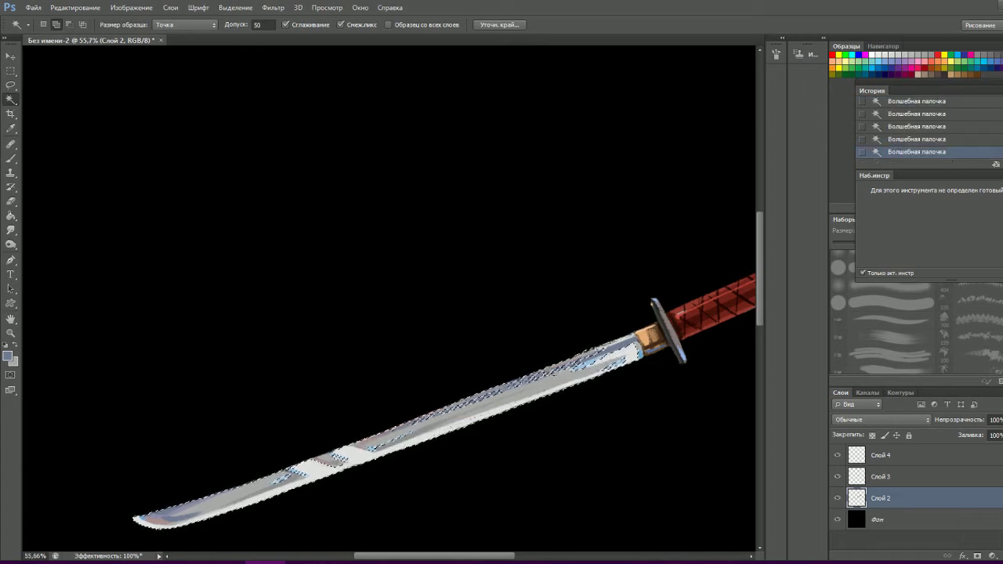
- Brush darker grey shading along the selected blade, then deselect
{"action": "key", "text": "b"}
{"action": "left_click", "coordinate": [8, 357]}
{"action": "left_click", "coordinate": [682, 314]}
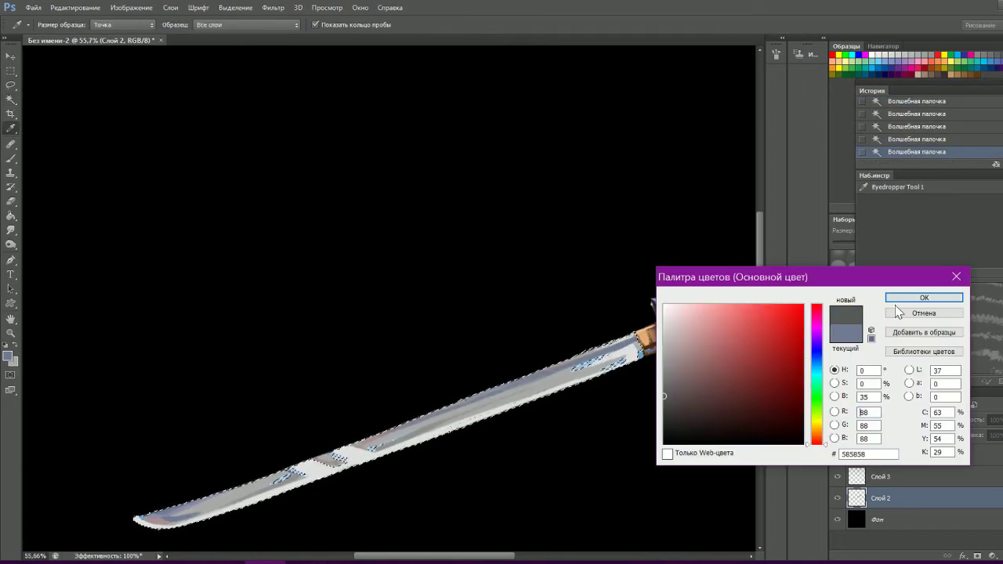
{"action": "left_click", "coordinate": [906, 295]}
{"action": "left_click_drag", "start_coordinate": [274, 474], "coordinate": [627, 352]}
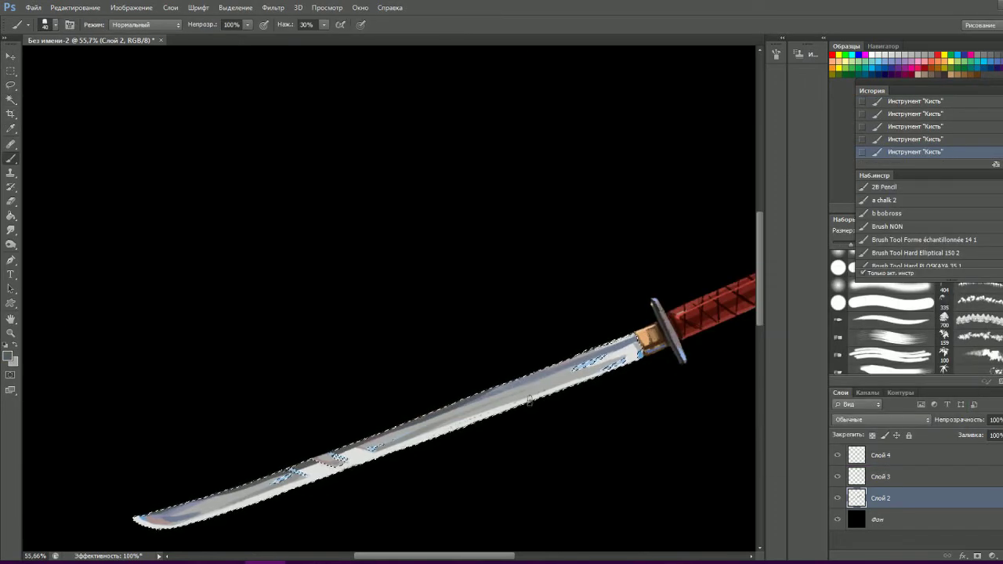
{"action": "key", "text": "ctrl+d"}
- Paint two light-blue highlight streaks along the blade
{"action": "scroll", "coordinate": [271, 346], "scroll_direction": "down", "scroll_amount": 3}
{"action": "scroll", "coordinate": [272, 346], "scroll_direction": "up", "scroll_amount": 2}
{"action": "scroll", "coordinate": [405, 292], "scroll_direction": "up", "scroll_amount": 2}
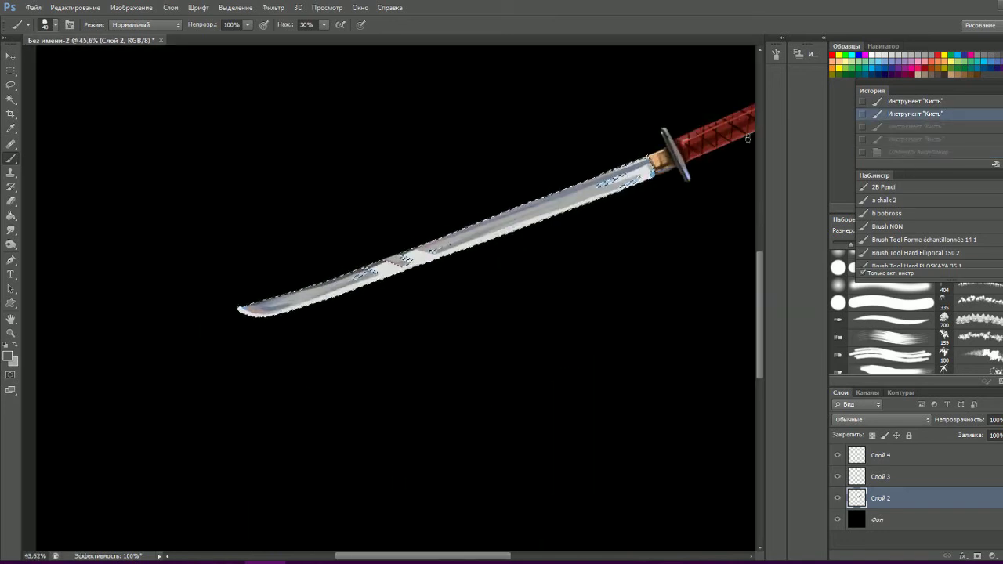
{"action": "scroll", "coordinate": [405, 291], "scroll_direction": "up", "scroll_amount": 2}
{"action": "left_click", "coordinate": [8, 356]}
{"action": "left_click", "coordinate": [805, 380]}
{"action": "left_click", "coordinate": [893, 293]}
{"action": "left_click_drag", "start_coordinate": [557, 244], "coordinate": [495, 271]}
{"action": "left_click_drag", "start_coordinate": [441, 292], "coordinate": [311, 339]}
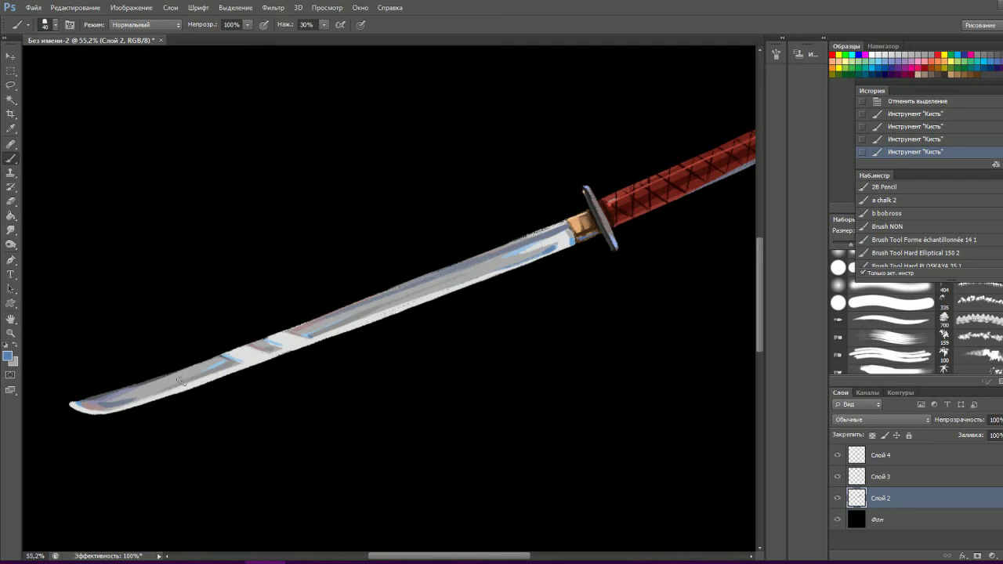
- Keep the blue streaks after an undo/redo check and lighten the dark grey patch
{"action": "left_click", "coordinate": [7, 356]}
{"action": "left_click", "coordinate": [807, 313]}
{"action": "left_click", "coordinate": [894, 293]}
{"action": "key", "text": "ctrl+alt+z"}
{"action": "key", "text": "ctrl+alt+z"}
{"action": "key", "text": "ctrl+shift+z"}
{"action": "key", "text": "ctrl+shift+z"}
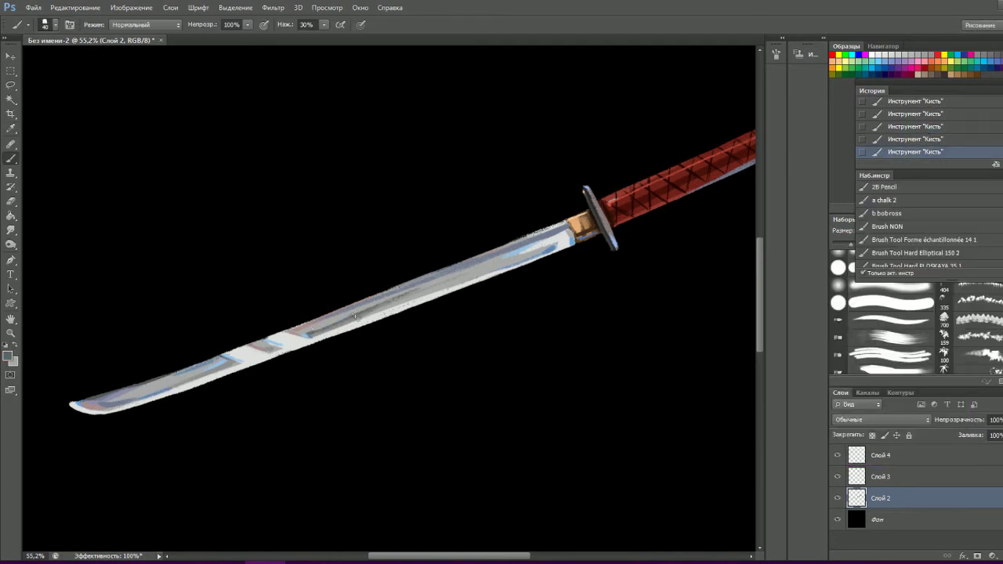
{"action": "left_click_drag", "start_coordinate": [206, 370], "coordinate": [182, 383]}
- Look over the finished katana with the Move tool, then return to the Brush
{"action": "scroll", "coordinate": [352, 314], "scroll_direction": "up", "scroll_amount": 5}
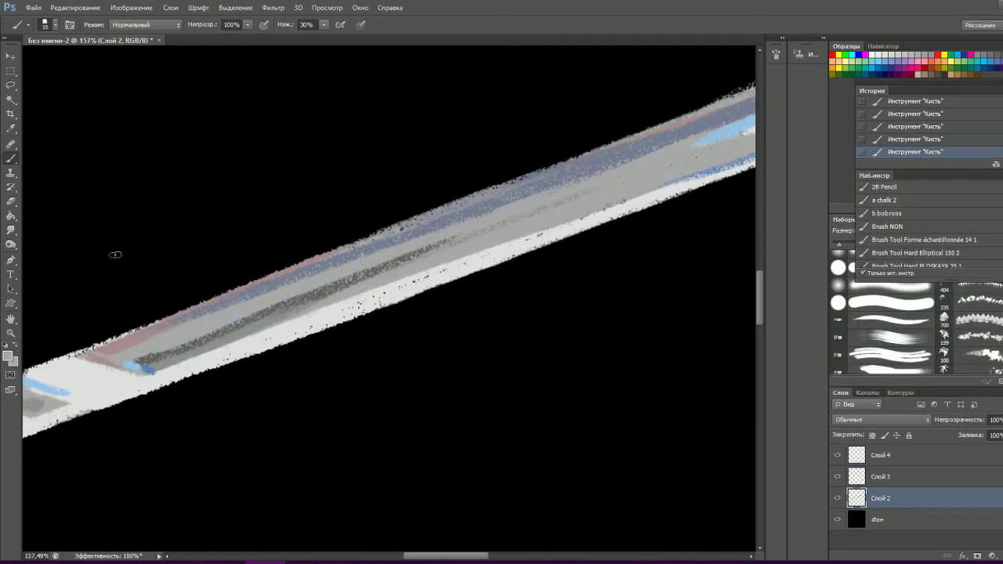
{"action": "key", "text": "v"}
{"action": "scroll", "coordinate": [269, 253], "scroll_direction": "down", "scroll_amount": 2}
{"action": "scroll", "coordinate": [295, 246], "scroll_direction": "down", "scroll_amount": 2}
{"action": "scroll", "coordinate": [295, 275], "scroll_direction": "down", "scroll_amount": 1}
{"action": "scroll", "coordinate": [399, 303], "scroll_direction": "up", "scroll_amount": 2}
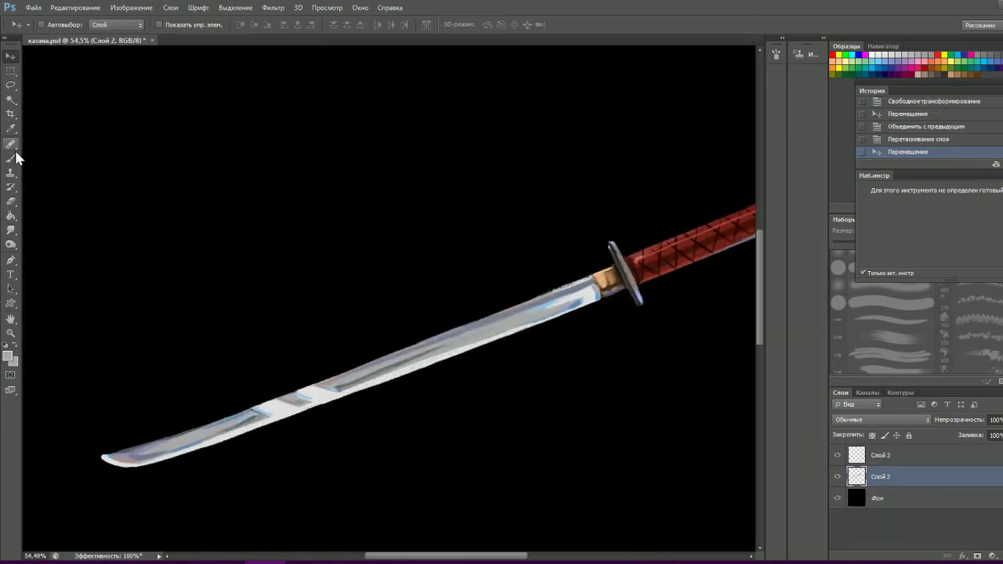
{"action": "left_click", "coordinate": [11, 158]}
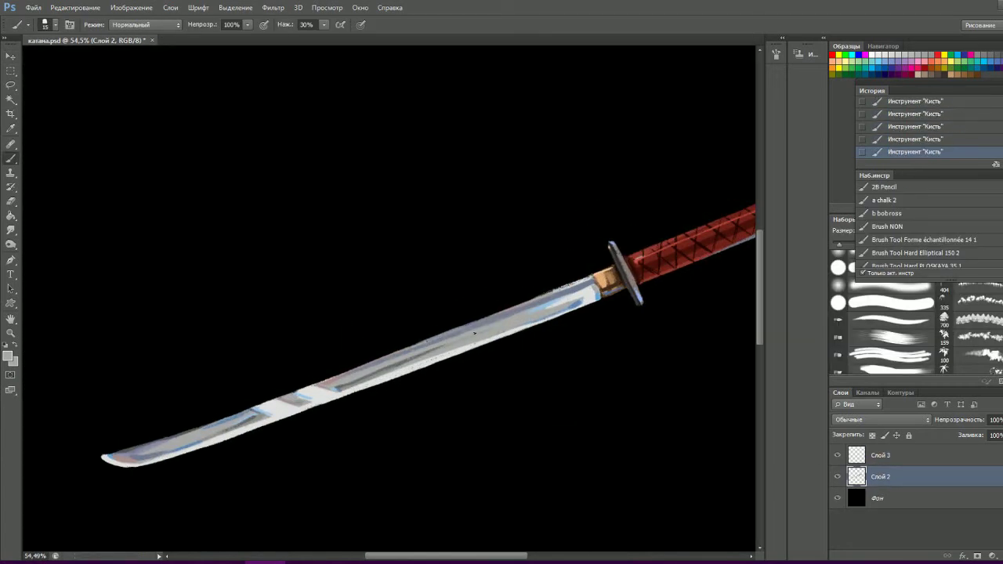
{"action": "scroll", "coordinate": [707, 253], "scroll_direction": "down", "scroll_amount": 3}
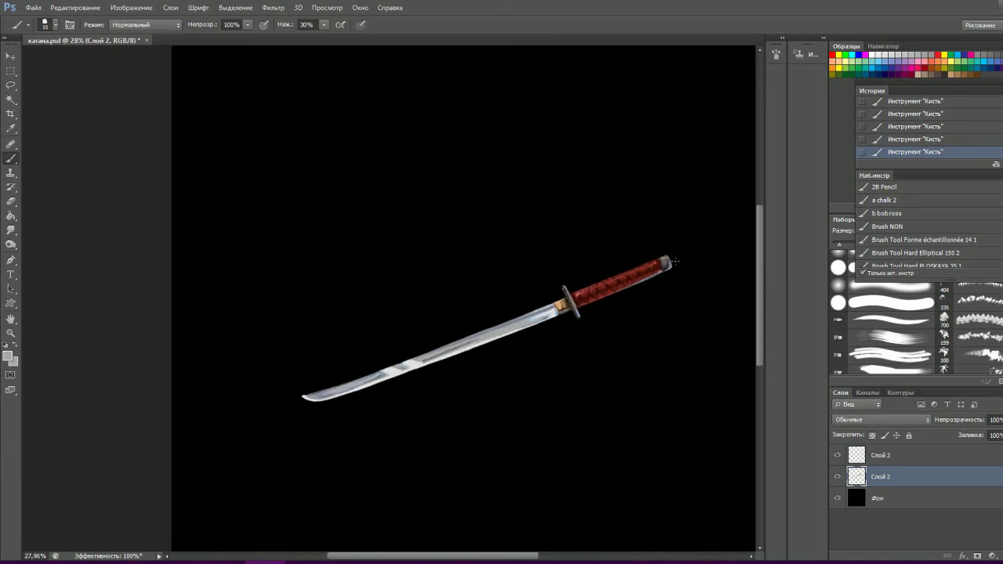
{"action": "scroll", "coordinate": [528, 407], "scroll_direction": "up", "scroll_amount": 2}
- Turn on visibility for the first Слой 2 копия katana copy layers
{"action": "left_click", "coordinate": [837, 505]}
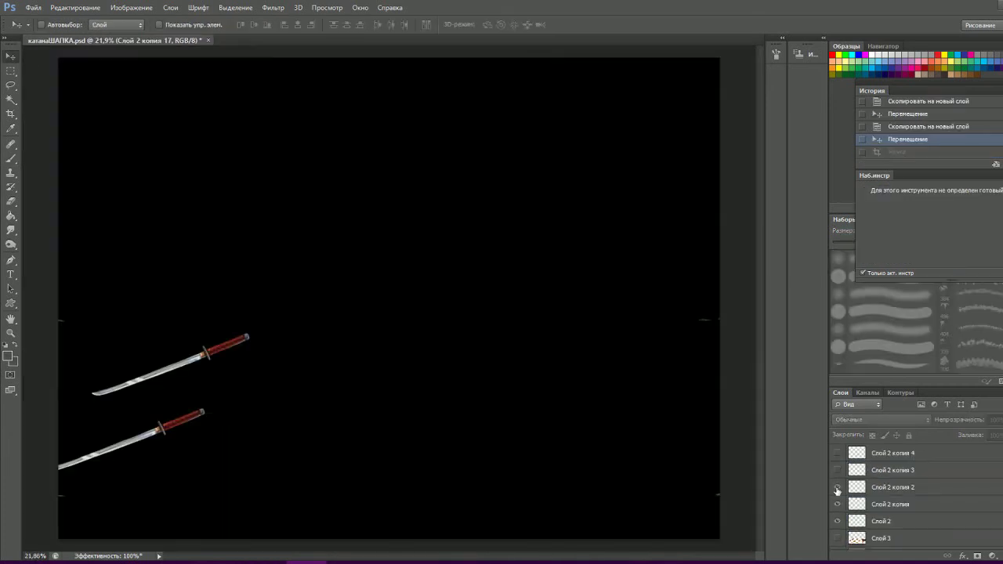
{"action": "left_click", "coordinate": [838, 487]}
{"action": "scroll", "coordinate": [837, 487], "scroll_direction": "up", "scroll_amount": 1}
{"action": "scroll", "coordinate": [838, 488], "scroll_direction": "up", "scroll_amount": 1}
{"action": "left_click", "coordinate": [837, 487]}
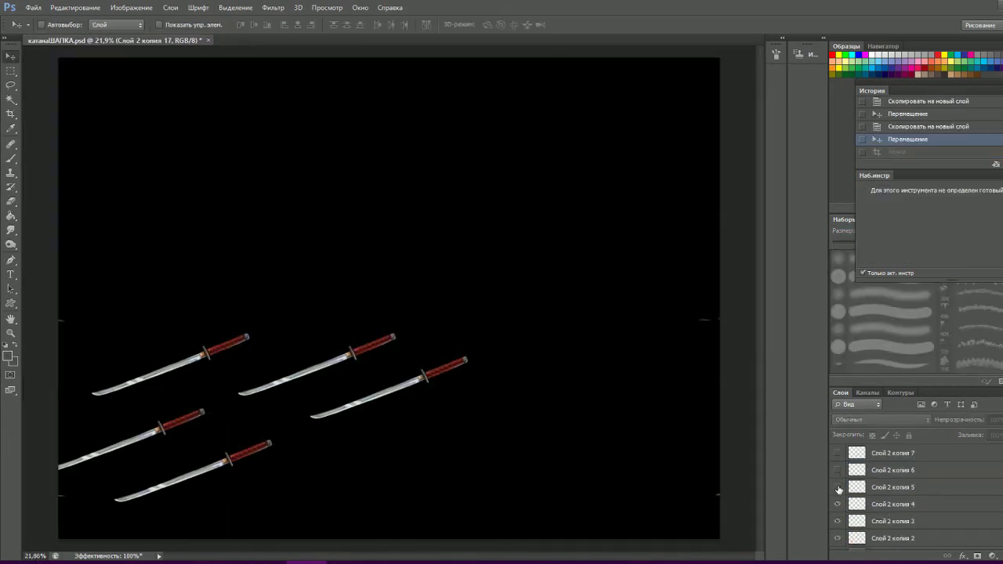
{"action": "left_click", "coordinate": [837, 492]}
{"action": "scroll", "coordinate": [836, 492], "scroll_direction": "up", "scroll_amount": 1}
{"action": "scroll", "coordinate": [837, 498], "scroll_direction": "up", "scroll_amount": 2}
{"action": "left_click", "coordinate": [837, 497]}
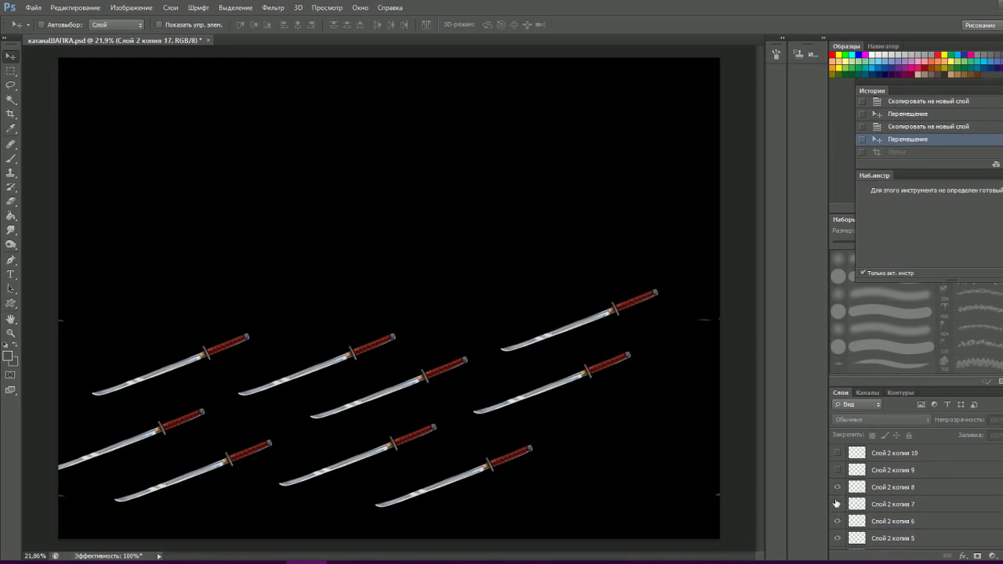
{"action": "scroll", "coordinate": [837, 504], "scroll_direction": "up", "scroll_amount": 2}
{"action": "left_click", "coordinate": [837, 504]}
{"action": "left_click", "coordinate": [837, 505]}
- Show the remaining katana copies and drag a crop's top edge down to the rows
{"action": "scroll", "coordinate": [837, 509], "scroll_direction": "up", "scroll_amount": 2}
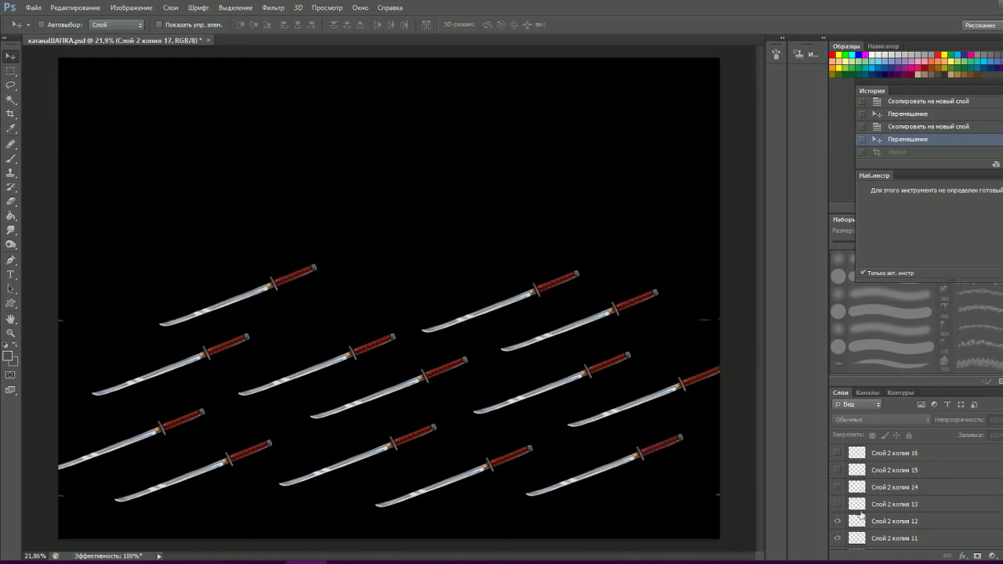
{"action": "scroll", "coordinate": [846, 505], "scroll_direction": "up", "scroll_amount": 1}
{"action": "left_click", "coordinate": [838, 504]}
{"action": "left_click", "coordinate": [838, 470]}
{"action": "left_click", "coordinate": [837, 453]}
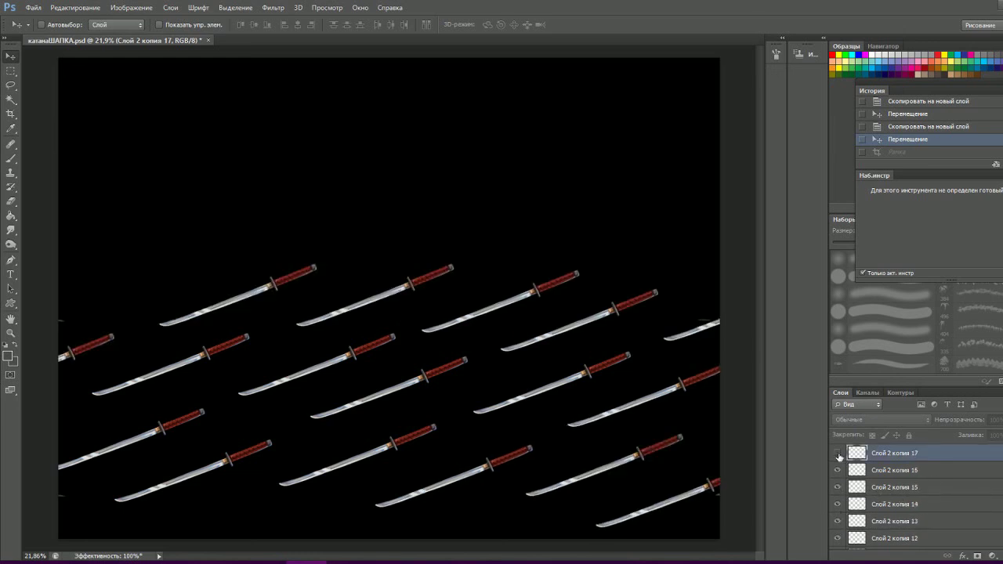
{"action": "left_click", "coordinate": [11, 113]}
{"action": "left_click_drag", "start_coordinate": [389, 59], "coordinate": [374, 186]}
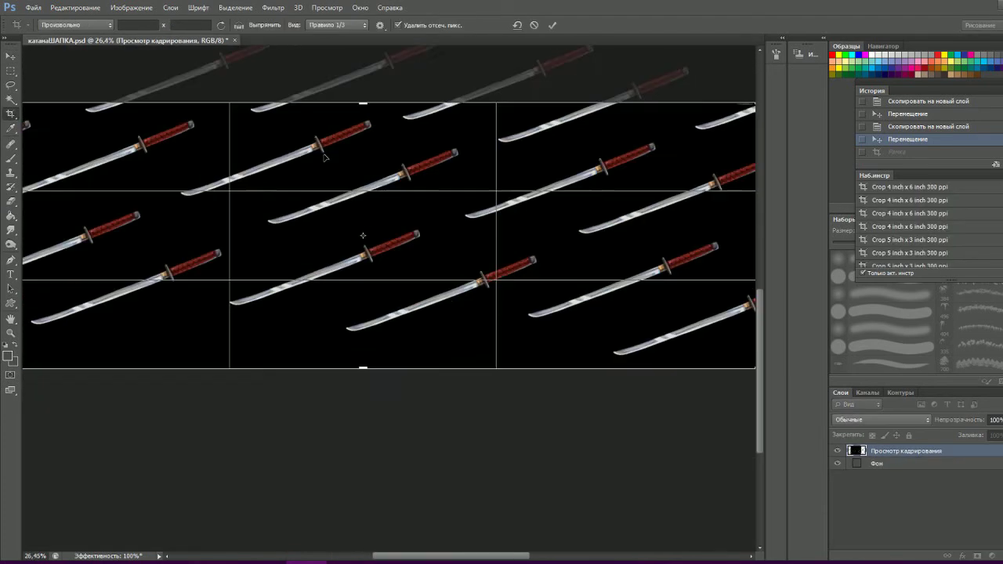
- Centre the crop over the katanas, raise its bottom edge, and apply it
{"action": "scroll", "coordinate": [596, 264], "scroll_direction": "up", "scroll_amount": 3}
{"action": "left_click_drag", "start_coordinate": [692, 164], "coordinate": [216, 191]}
{"action": "scroll", "coordinate": [693, 162], "scroll_direction": "up", "scroll_amount": 5}
{"action": "scroll", "coordinate": [215, 191], "scroll_direction": "down", "scroll_amount": 5}
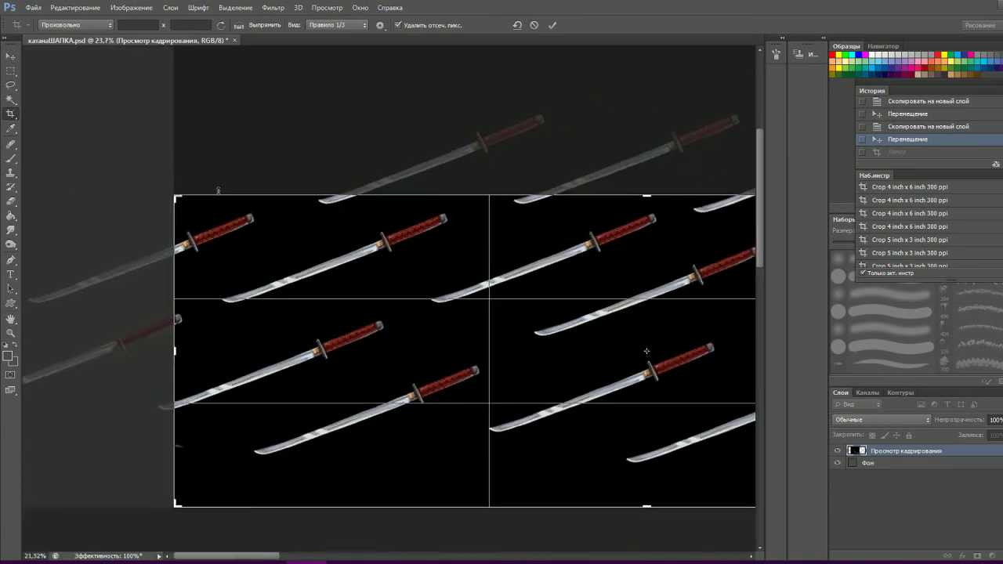
{"action": "scroll", "coordinate": [180, 439], "scroll_direction": "up", "scroll_amount": 3}
{"action": "left_click_drag", "start_coordinate": [230, 392], "coordinate": [231, 313]}
{"action": "scroll", "coordinate": [542, 337], "scroll_direction": "down", "scroll_amount": 4}
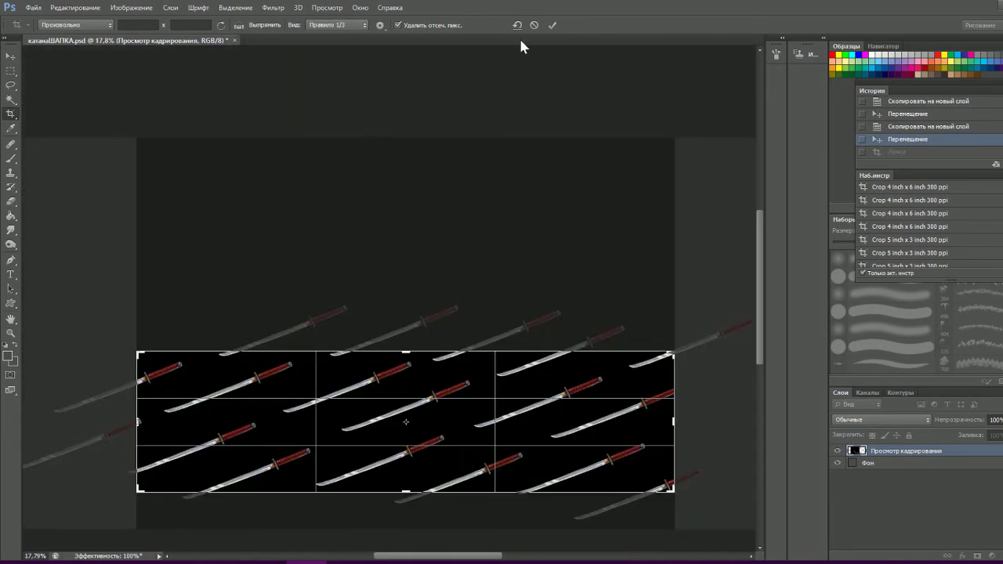
{"action": "left_click", "coordinate": [551, 25]}
- Save the banner as катанаШАПКА2.psd via Save As
{"action": "left_click", "coordinate": [33, 7]}
{"action": "left_click", "coordinate": [37, 158]}
{"action": "left_click", "coordinate": [276, 338]}
{"action": "type", "text": "2.psd"}
{"action": "left_click", "coordinate": [470, 338]}
- Scroll over the saved banner to inspect the katana rows
{"action": "scroll", "coordinate": [392, 235], "scroll_direction": "up", "scroll_amount": 1}
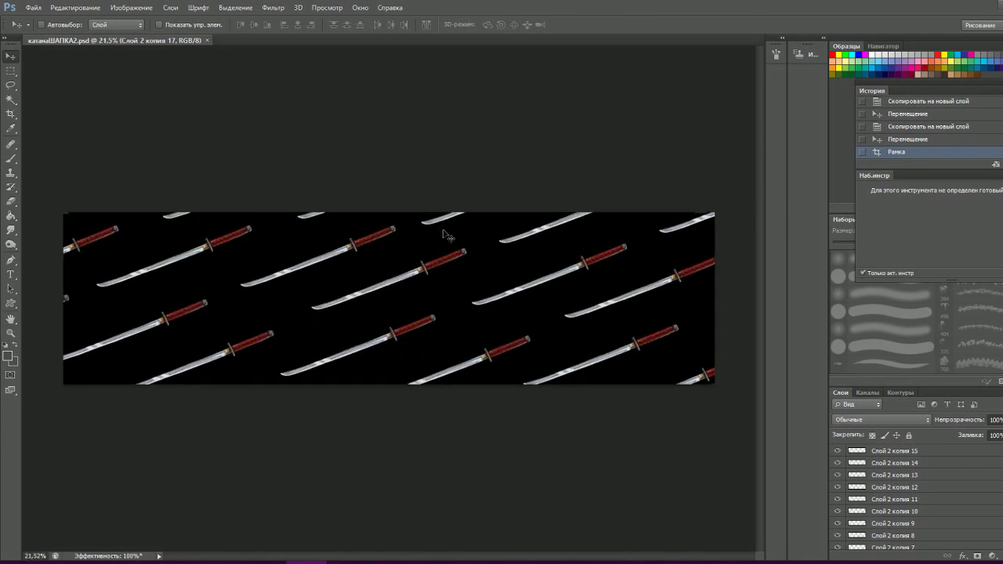
{"action": "scroll", "coordinate": [239, 217], "scroll_direction": "up", "scroll_amount": 3}
{"action": "scroll", "coordinate": [600, 393], "scroll_direction": "up", "scroll_amount": 3}
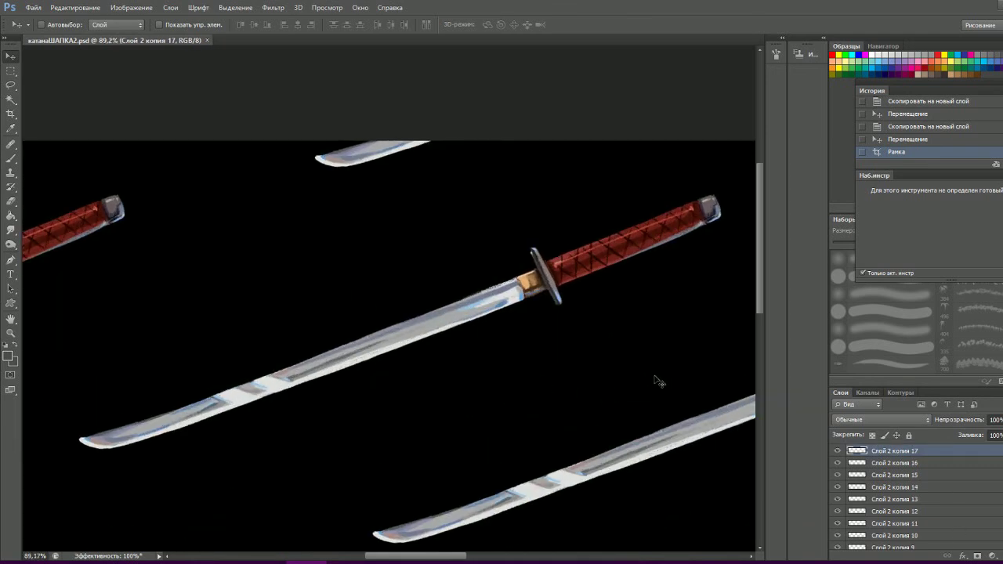